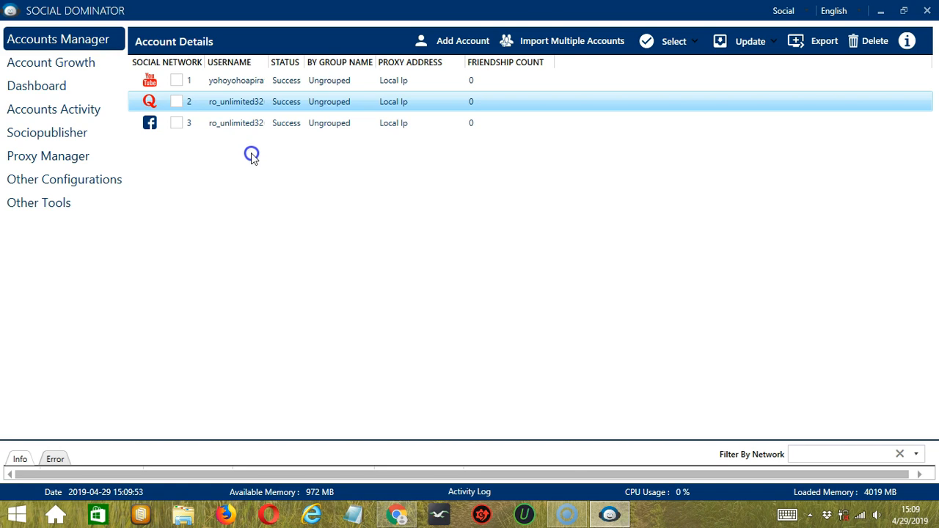
Go to the tools of the Quora account and open its Downvote Questions configuration
{"action": "right_click", "coordinate": [235, 105]}
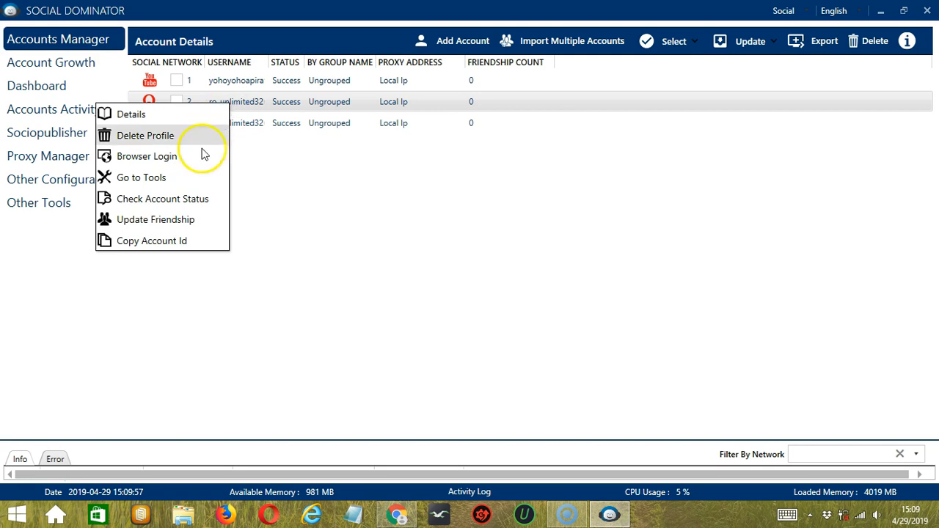
{"action": "left_click", "coordinate": [193, 181]}
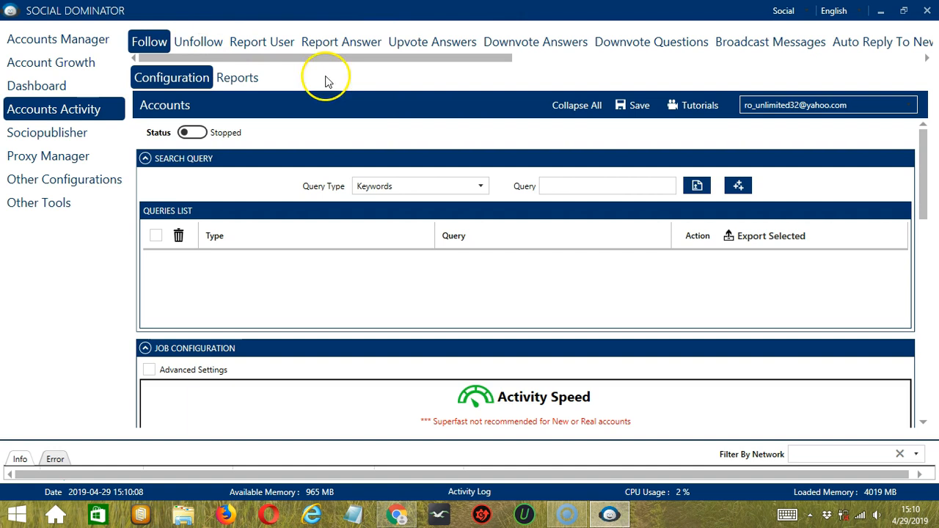
{"action": "left_click", "coordinate": [647, 44]}
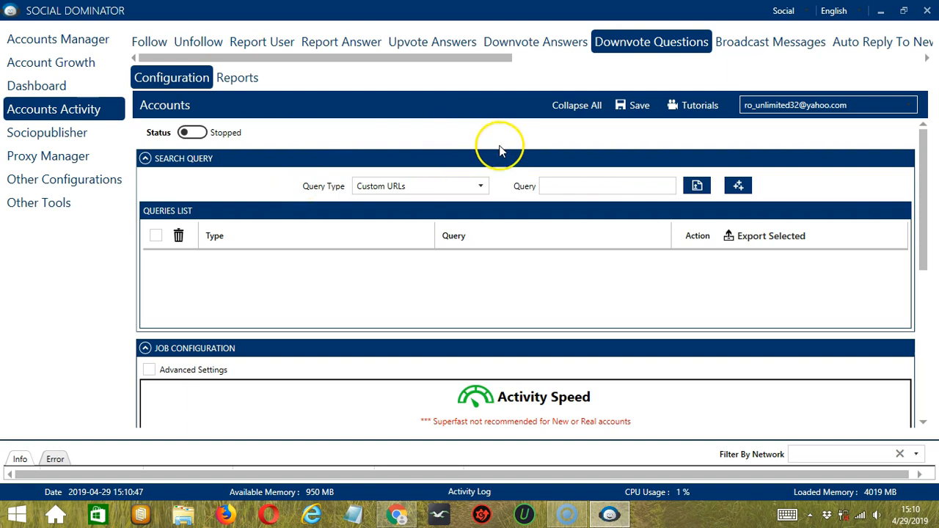
{"action": "left_click", "coordinate": [483, 187]}
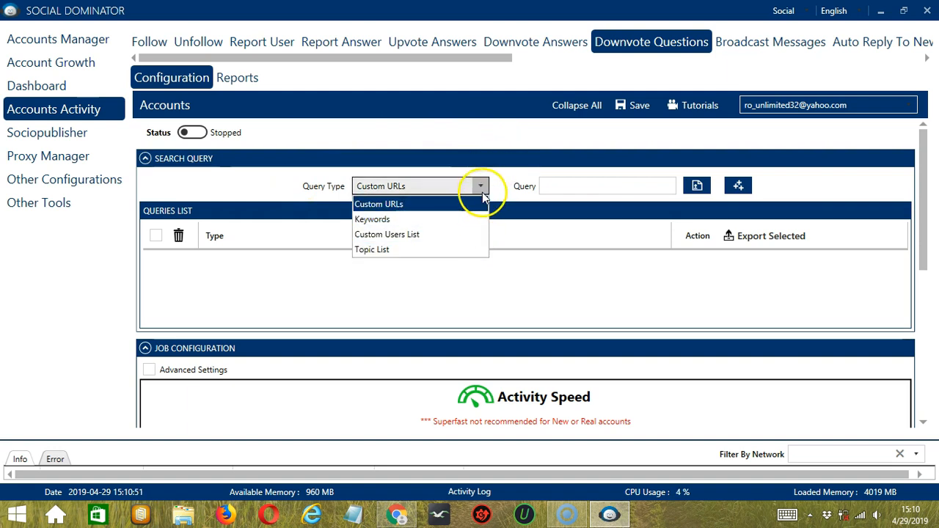
{"action": "left_click", "coordinate": [480, 186]}
{"action": "left_click", "coordinate": [568, 186]}
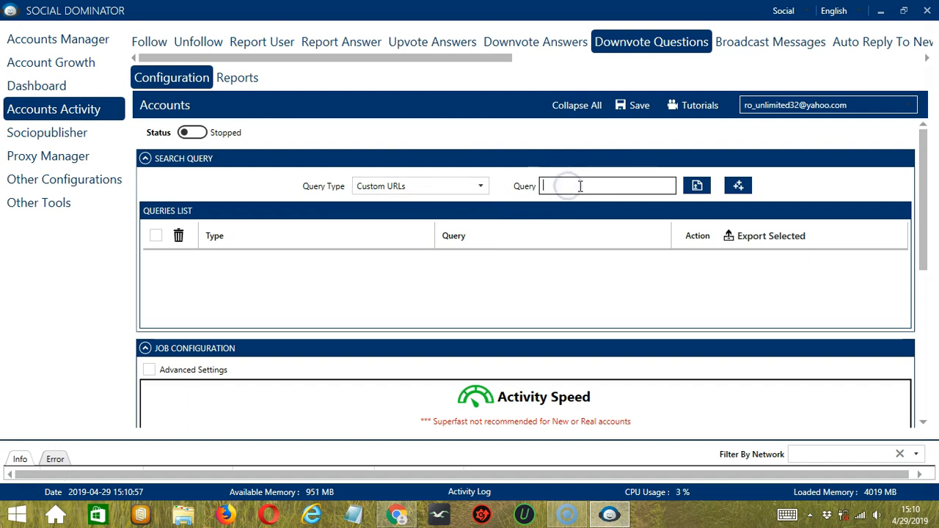
{"action": "left_click", "coordinate": [698, 187]}
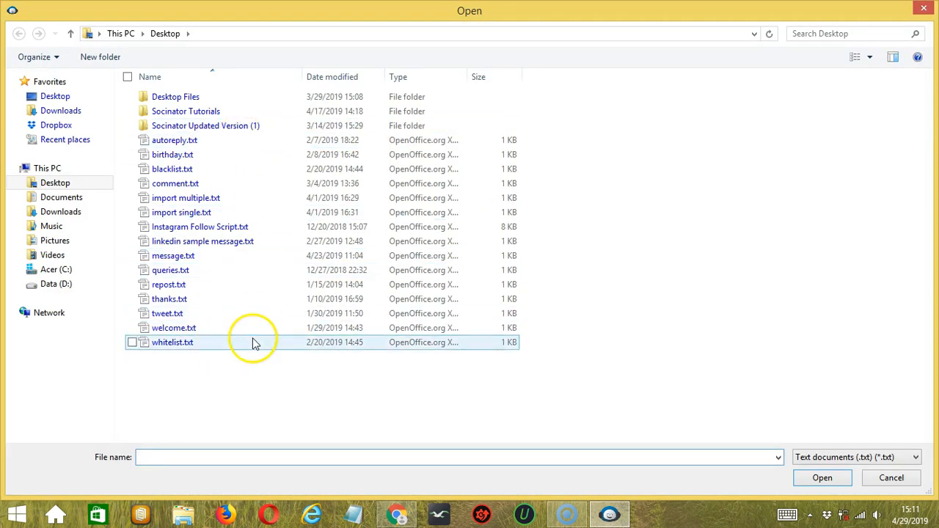
{"action": "left_click", "coordinate": [821, 484]}
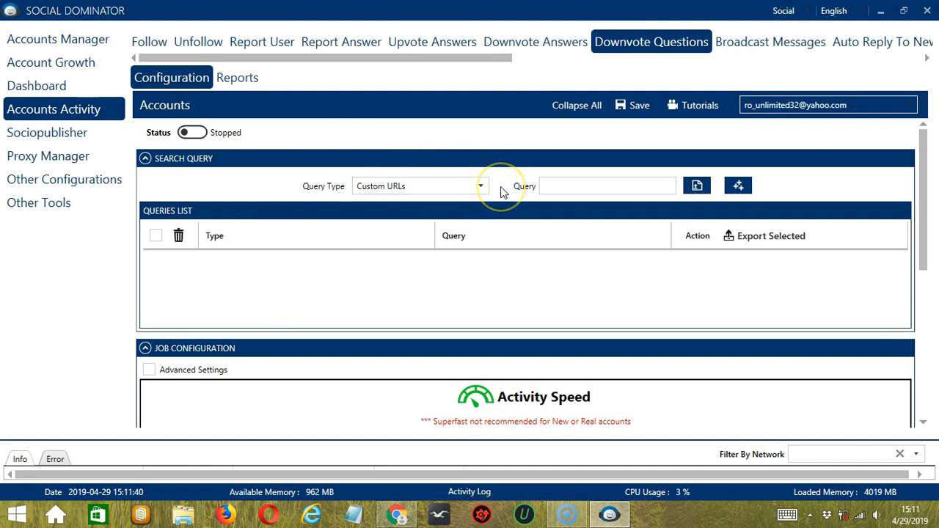
Switch to Chrome, copy the link of the Quora question "Is Elon Musk a unicorn?", and add it in Social Dominator as a Custom URLs query
{"action": "left_click", "coordinate": [396, 514]}
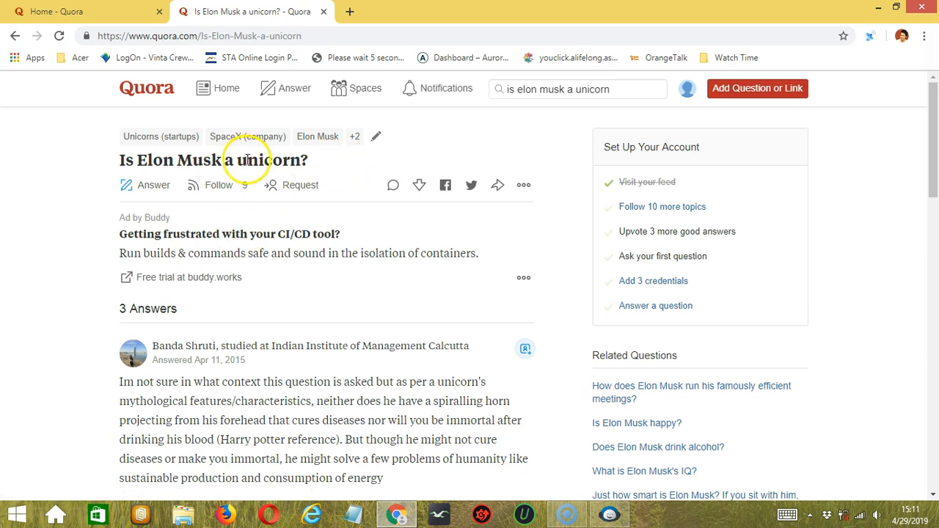
{"action": "left_click", "coordinate": [498, 189]}
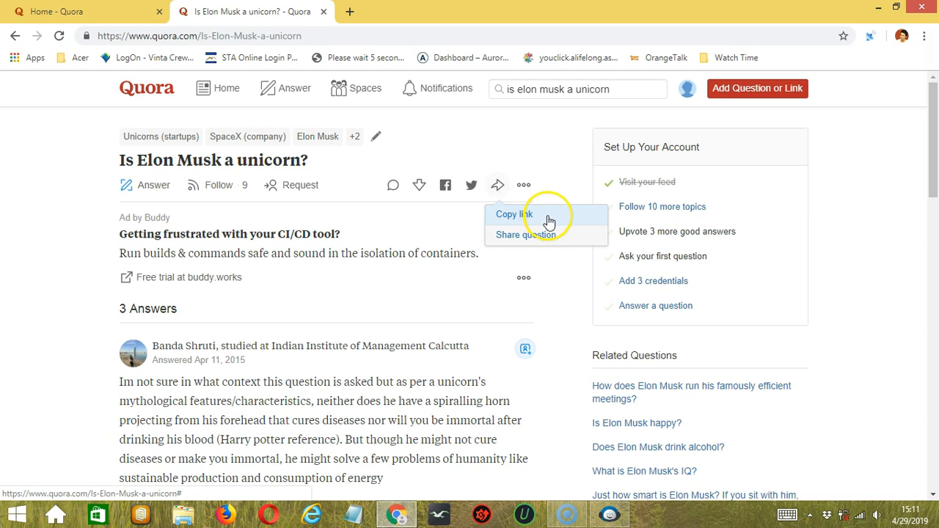
{"action": "left_click", "coordinate": [548, 214]}
{"action": "key", "text": "alt+Tab"}
{"action": "left_click", "coordinate": [562, 187]}
{"action": "key", "text": "ctrl+v"}
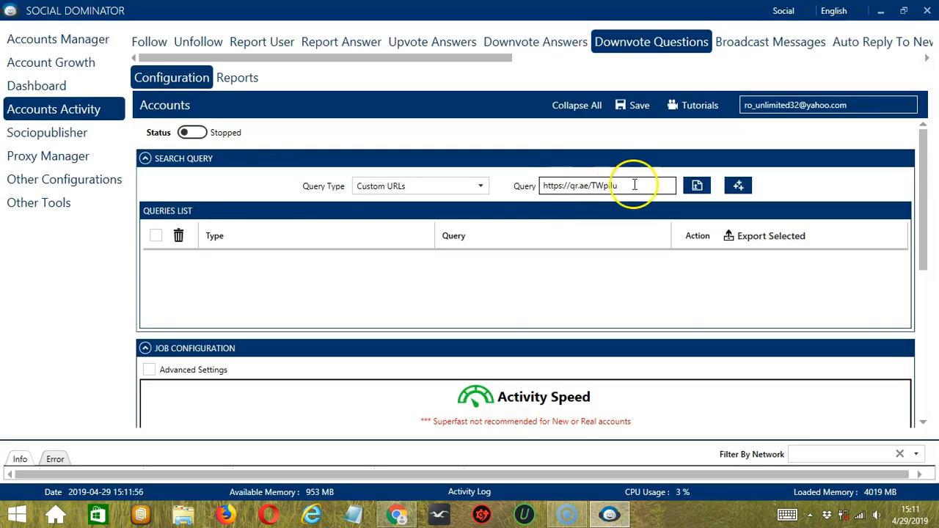
{"action": "left_click", "coordinate": [732, 185]}
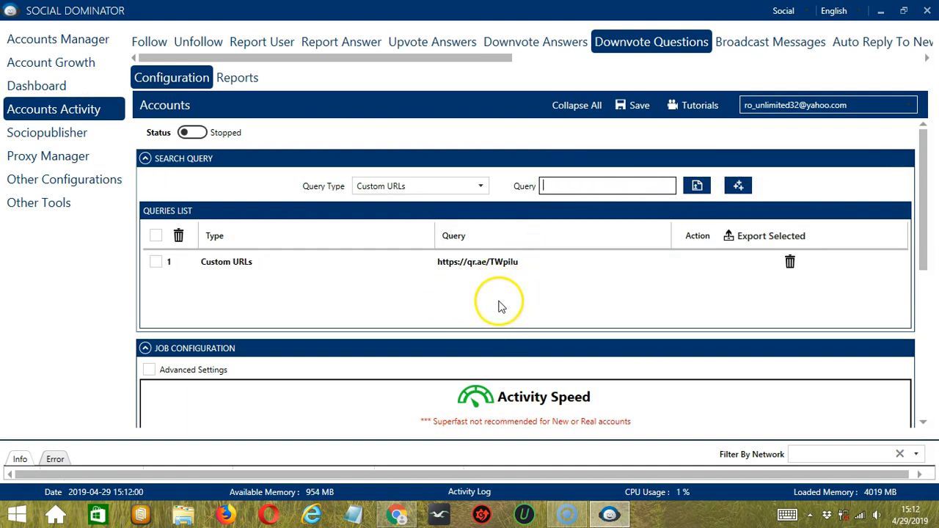
Add a Keywords query for "politics" to the queries list
{"action": "left_click", "coordinate": [480, 186]}
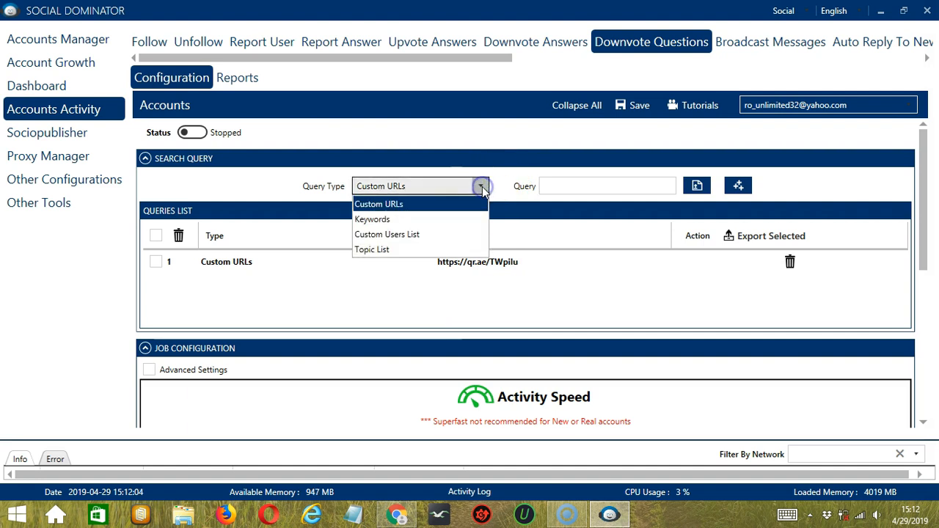
{"action": "left_click", "coordinate": [430, 220]}
{"action": "left_click", "coordinate": [564, 186]}
{"action": "type", "text": "politics"}
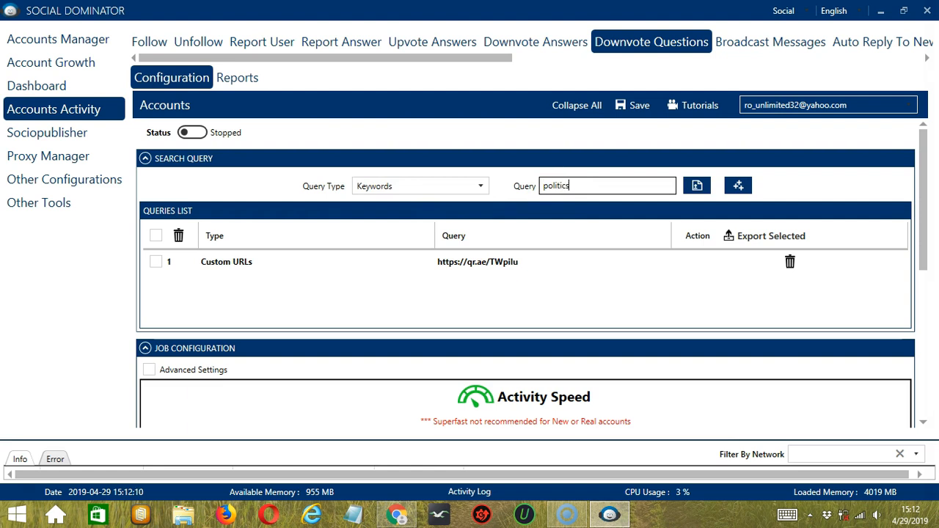
{"action": "left_click", "coordinate": [737, 185]}
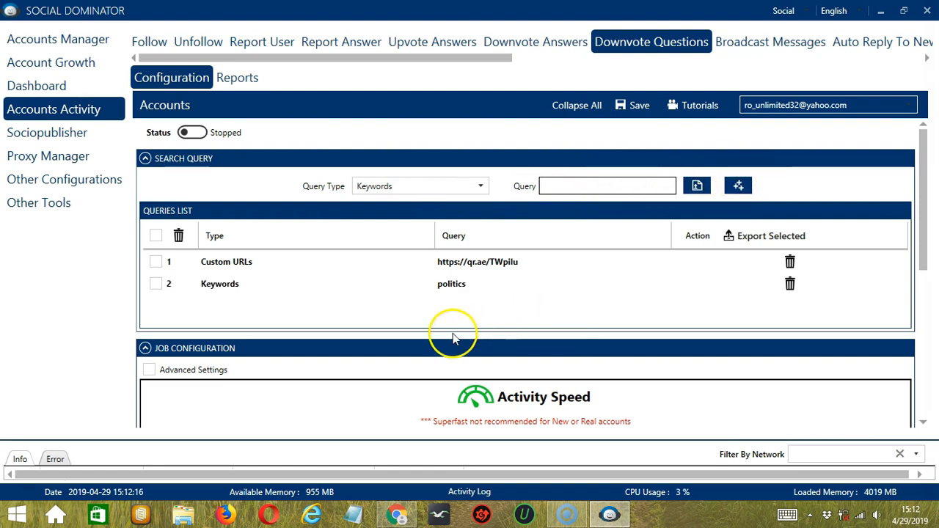
{"action": "left_click", "coordinate": [461, 292]}
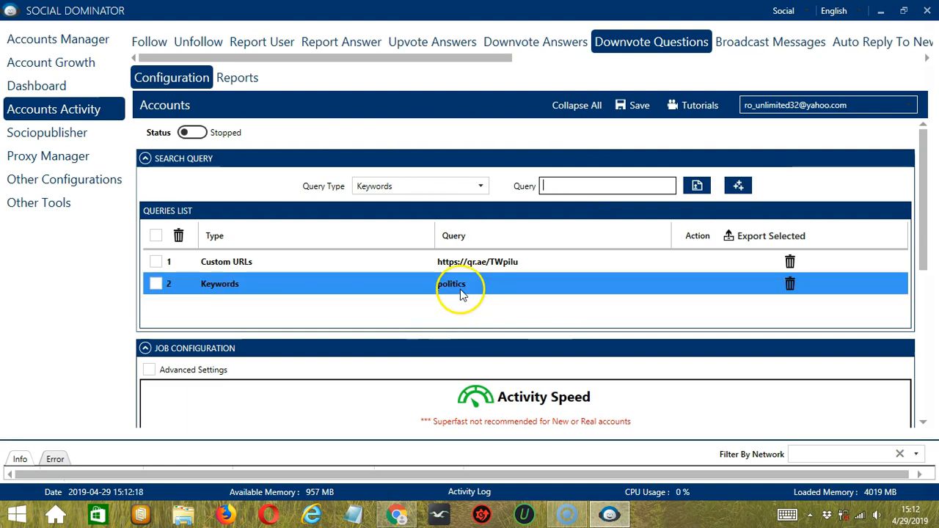
Add a Custom Users List query with the placeholder text "url" to the queries list
{"action": "left_click", "coordinate": [481, 186]}
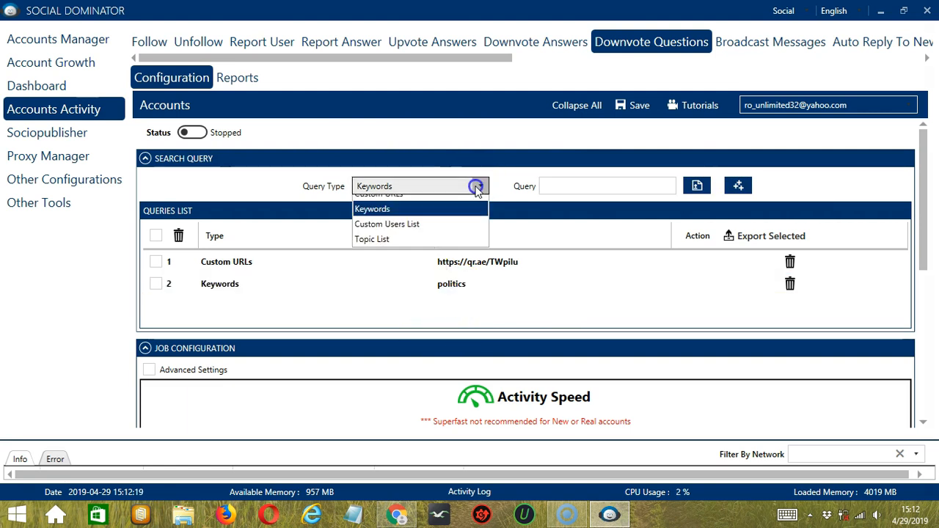
{"action": "left_click", "coordinate": [417, 235]}
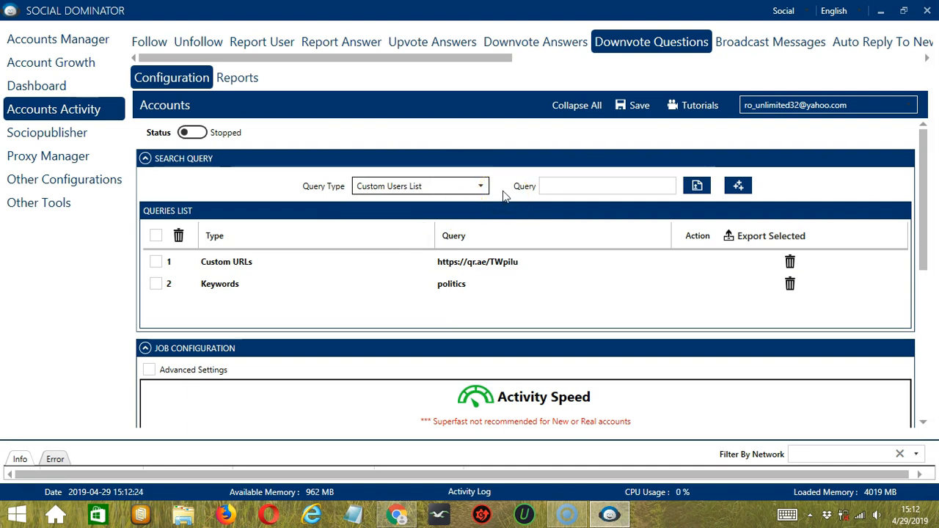
{"action": "left_click", "coordinate": [532, 186]}
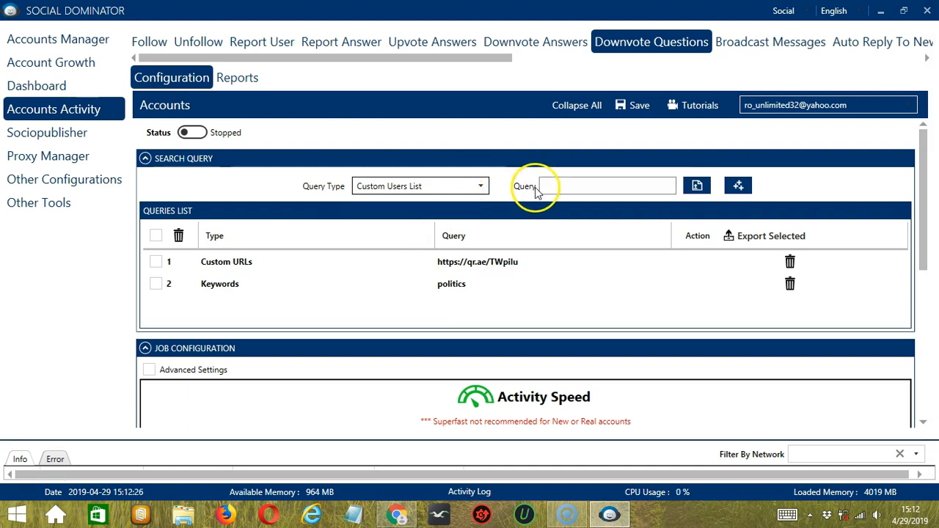
{"action": "type", "text": "url"}
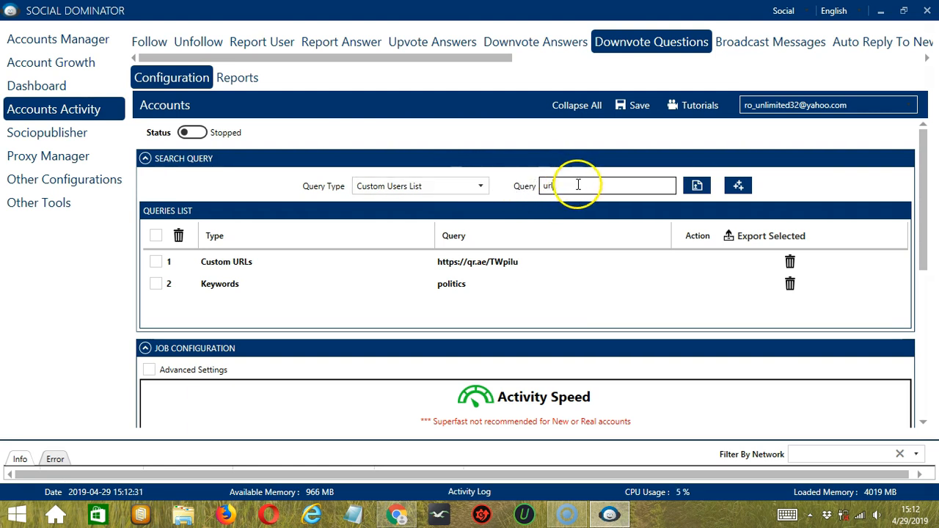
{"action": "left_click", "coordinate": [739, 187]}
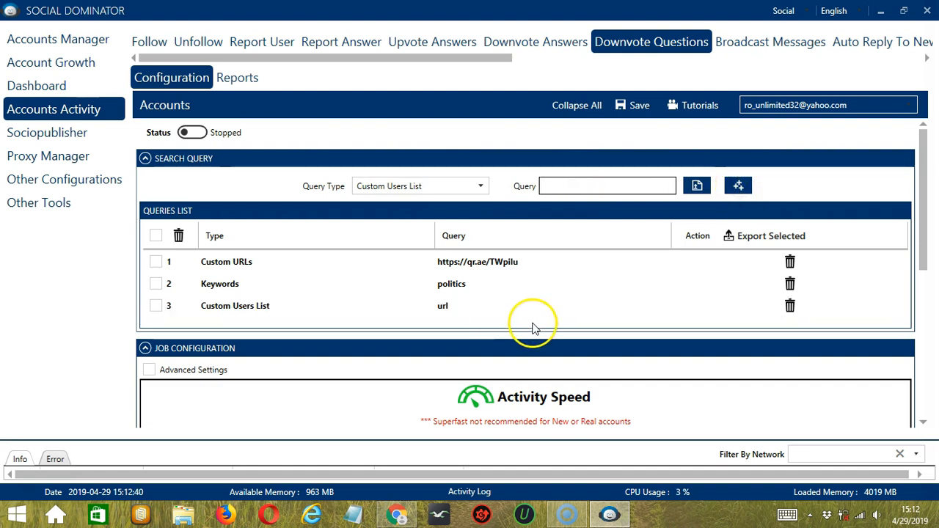
{"action": "left_click", "coordinate": [483, 314]}
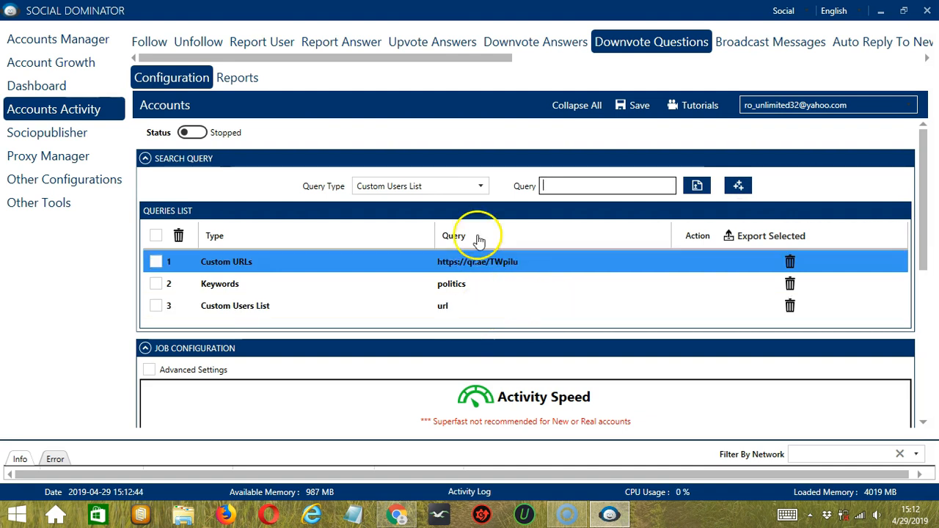
Add a Topic List query in Social Dominator using "Content-That-Contains-Spoilers", copied from the address of that Quora topic page in Chrome
{"action": "left_click", "coordinate": [481, 185]}
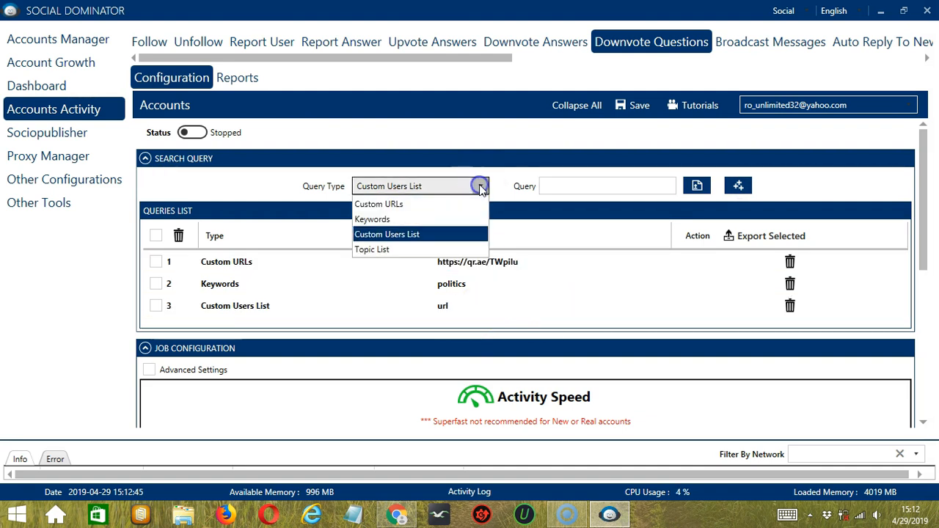
{"action": "left_click", "coordinate": [391, 249]}
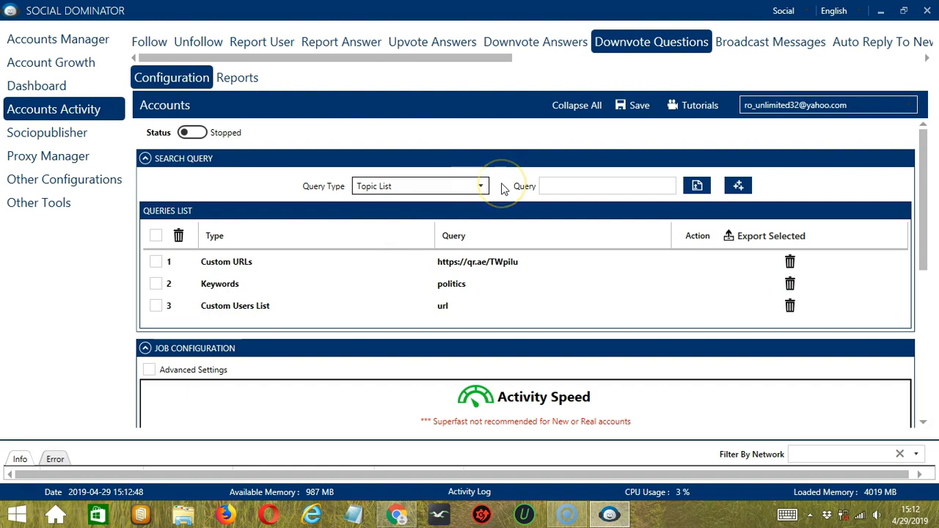
{"action": "left_click", "coordinate": [397, 514]}
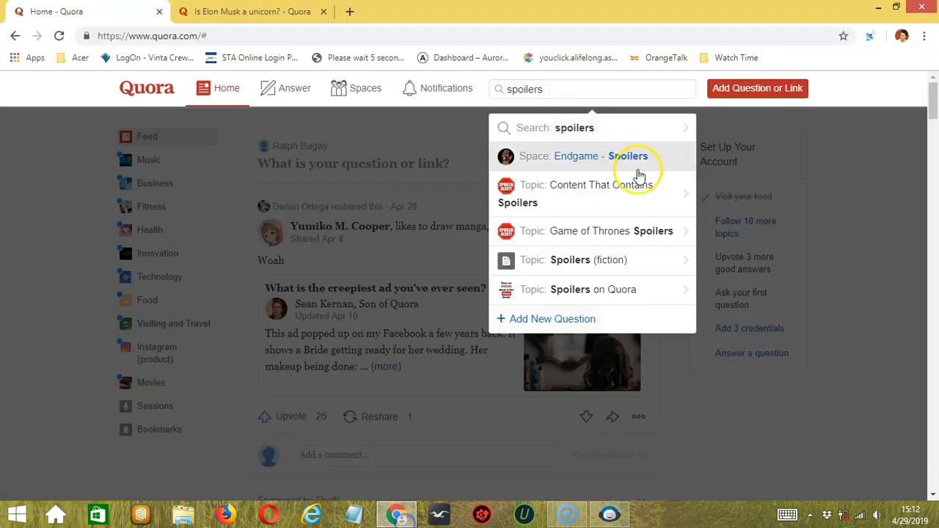
{"action": "left_click", "coordinate": [601, 202]}
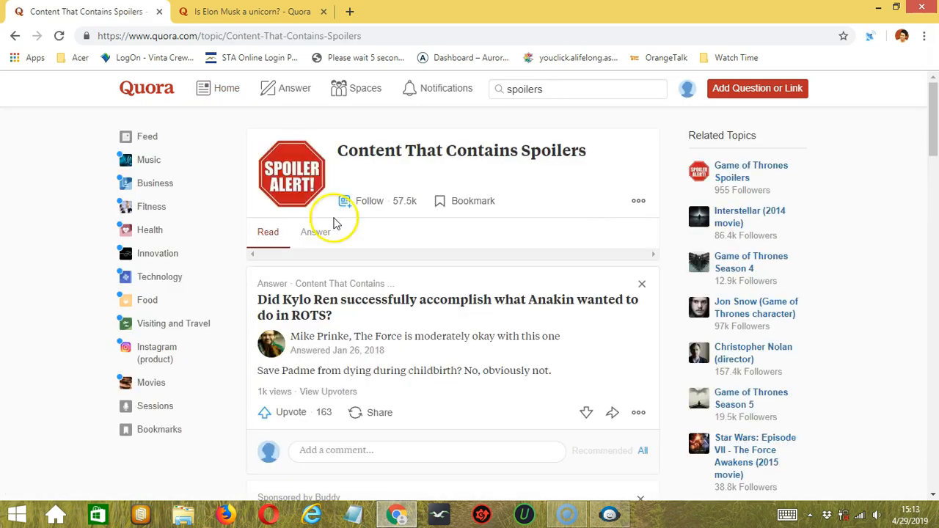
{"action": "left_click_drag", "start_coordinate": [226, 35], "coordinate": [374, 26]}
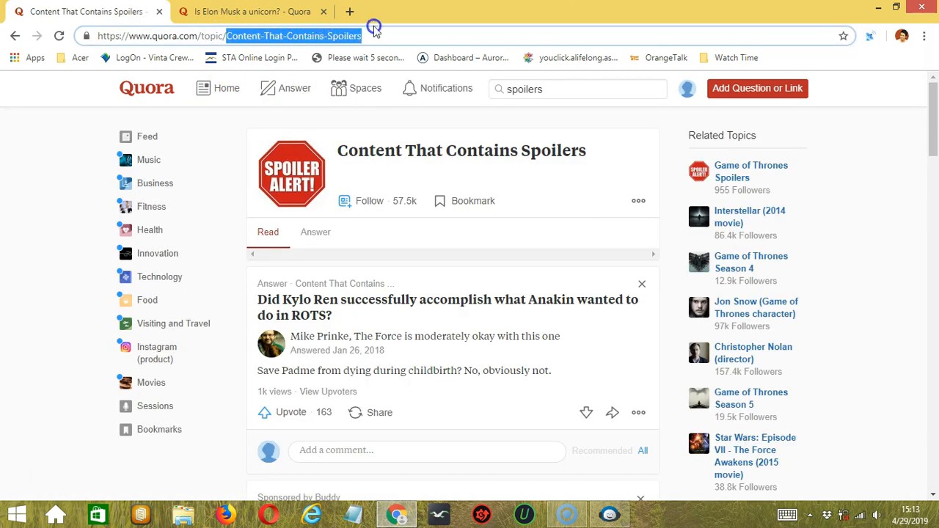
{"action": "key", "text": "ctrl+c"}
{"action": "key", "text": "alt+Tab"}
{"action": "left_click", "coordinate": [594, 186]}
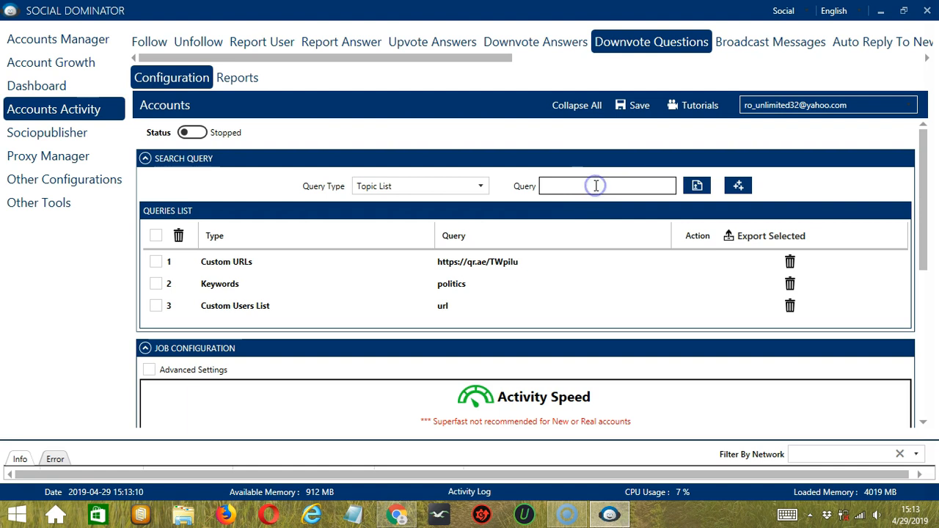
{"action": "key", "text": "ctrl+v"}
{"action": "left_click", "coordinate": [740, 192]}
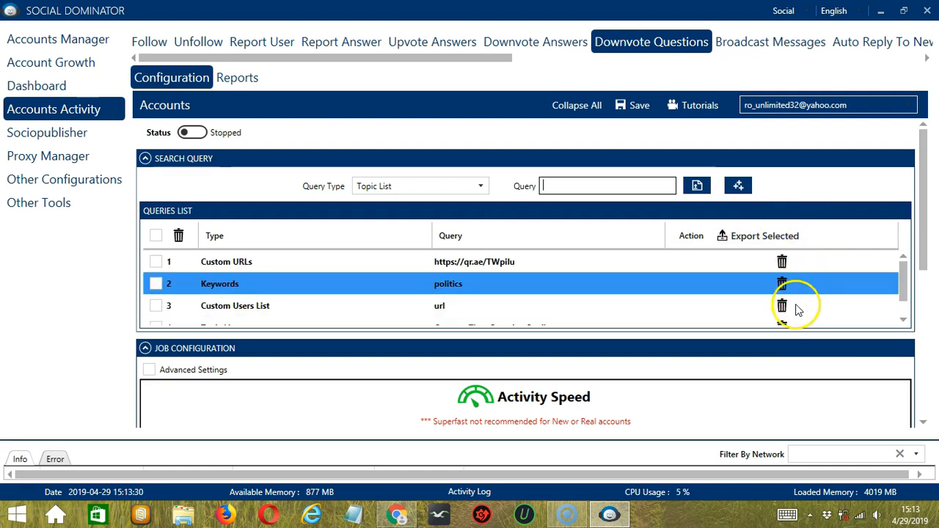
Delete the Custom Users List query from the queries list
{"action": "left_click", "coordinate": [781, 306]}
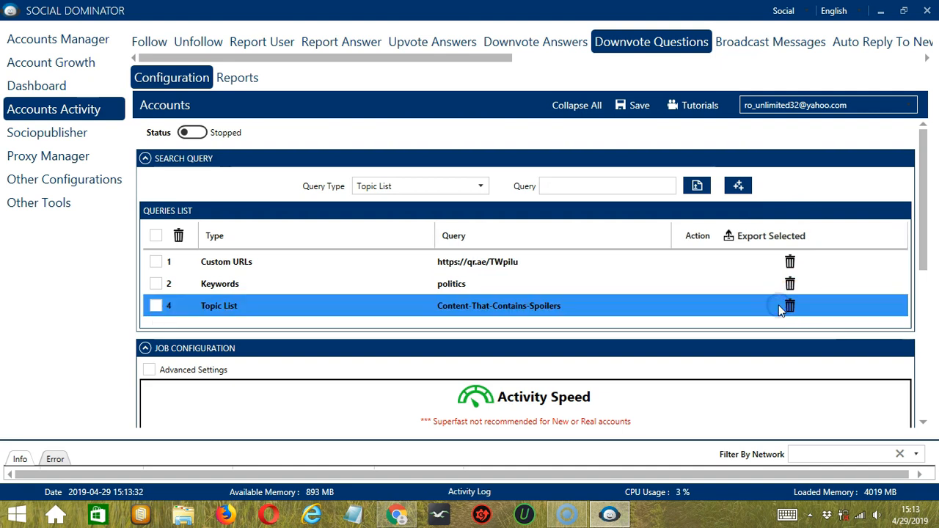
Raise the activity speed through Medium and Fast to Superfast, and enable Advanced Settings in the job configuration
{"action": "scroll", "coordinate": [318, 230], "scroll_direction": "down", "scroll_amount": 5}
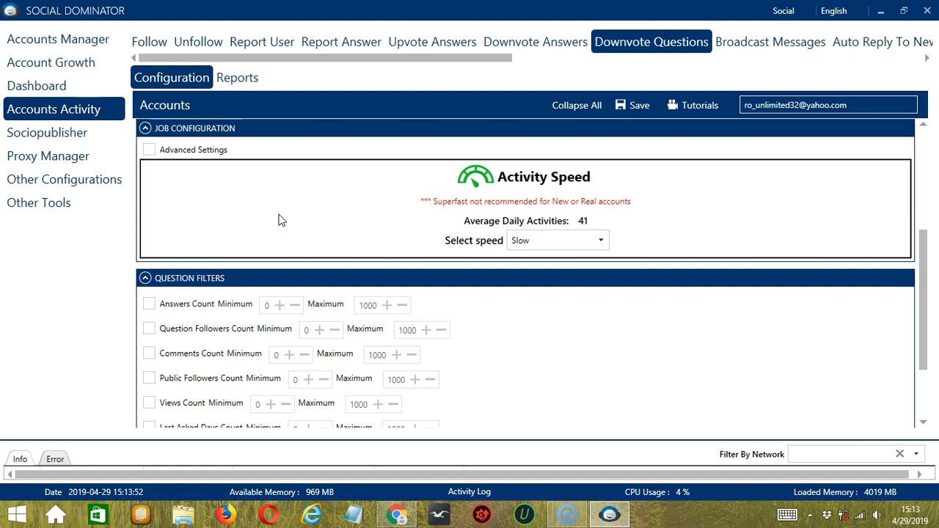
{"action": "left_click", "coordinate": [602, 240]}
{"action": "left_click", "coordinate": [534, 266]}
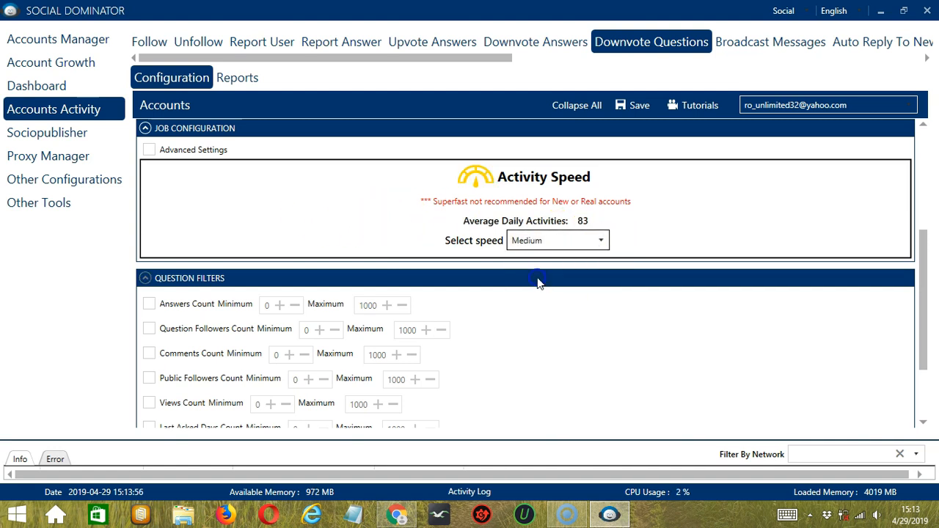
{"action": "left_click", "coordinate": [602, 241]}
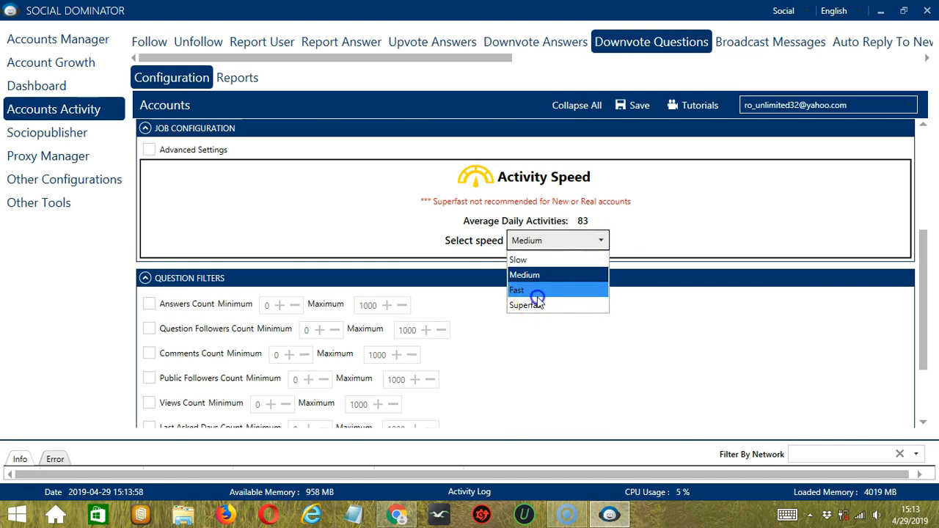
{"action": "left_click", "coordinate": [537, 292]}
{"action": "left_click", "coordinate": [599, 241]}
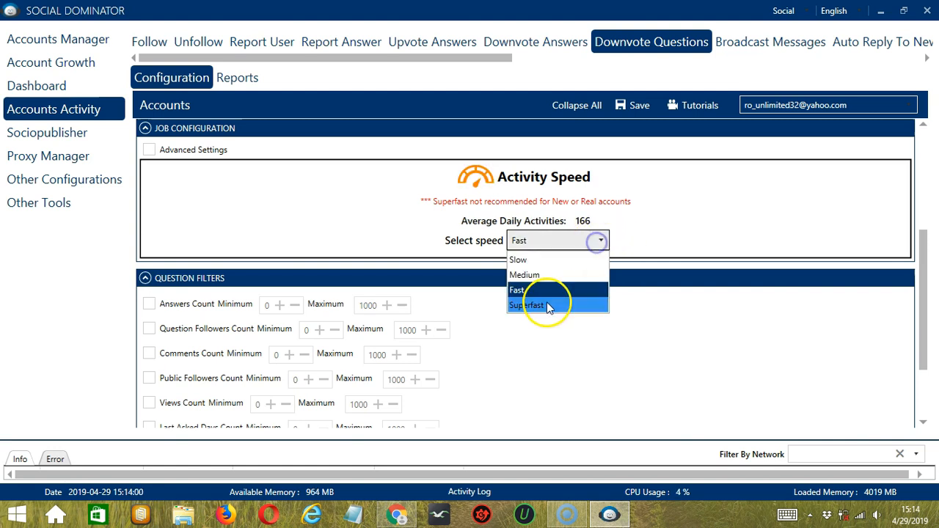
{"action": "left_click", "coordinate": [549, 306]}
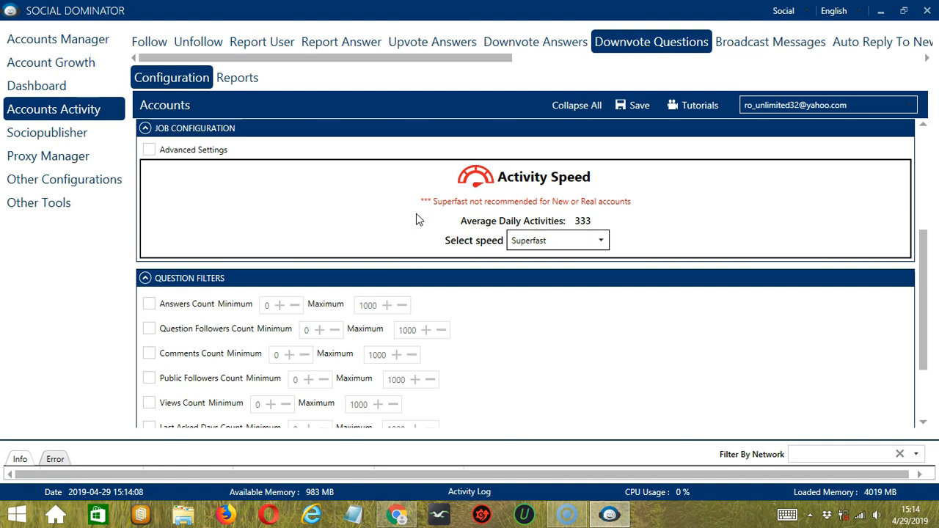
{"action": "left_click", "coordinate": [149, 151]}
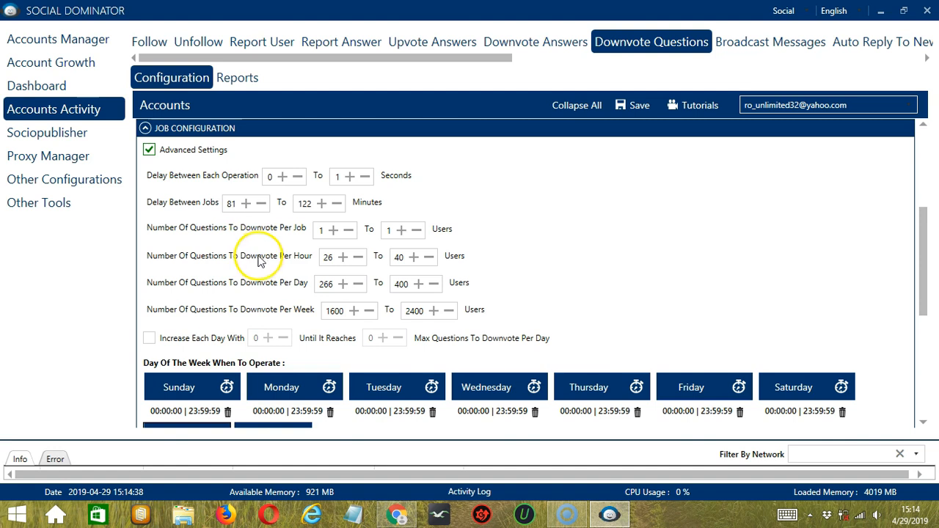
Enable the daily increase of question downvotes and delete Monday's all-day operating interval
{"action": "left_click", "coordinate": [150, 339]}
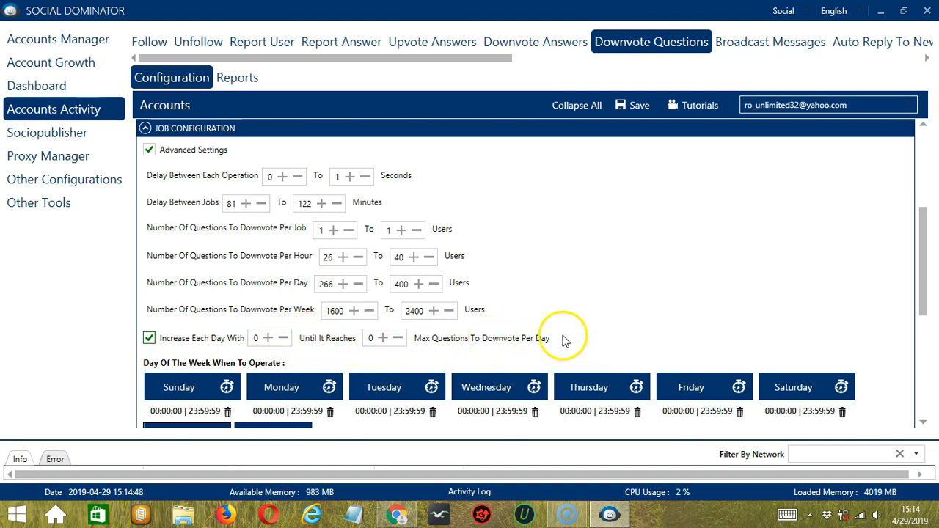
{"action": "left_click", "coordinate": [351, 167]}
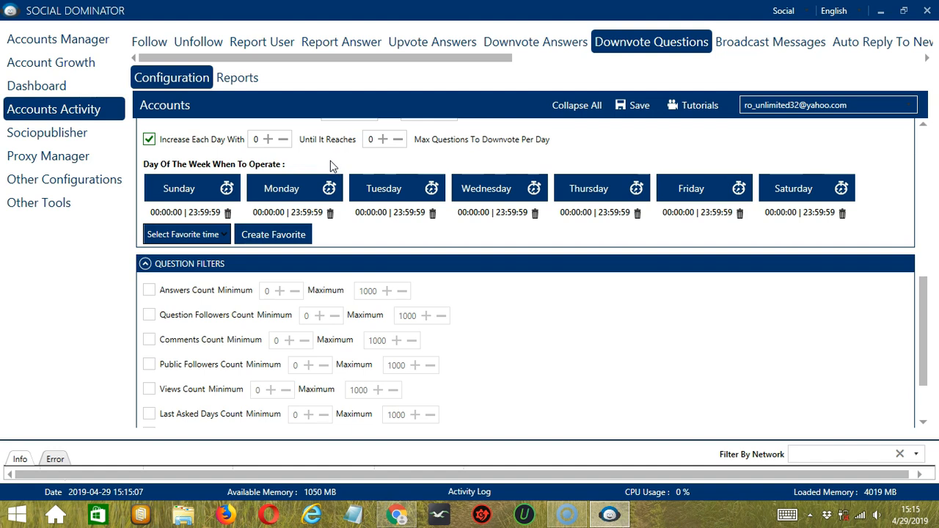
{"action": "left_click", "coordinate": [314, 204]}
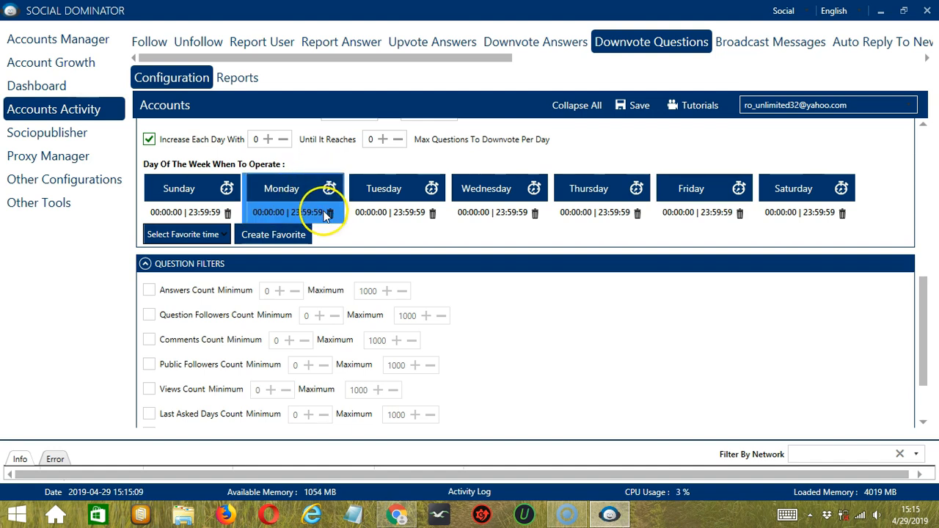
{"action": "left_click", "coordinate": [330, 213]}
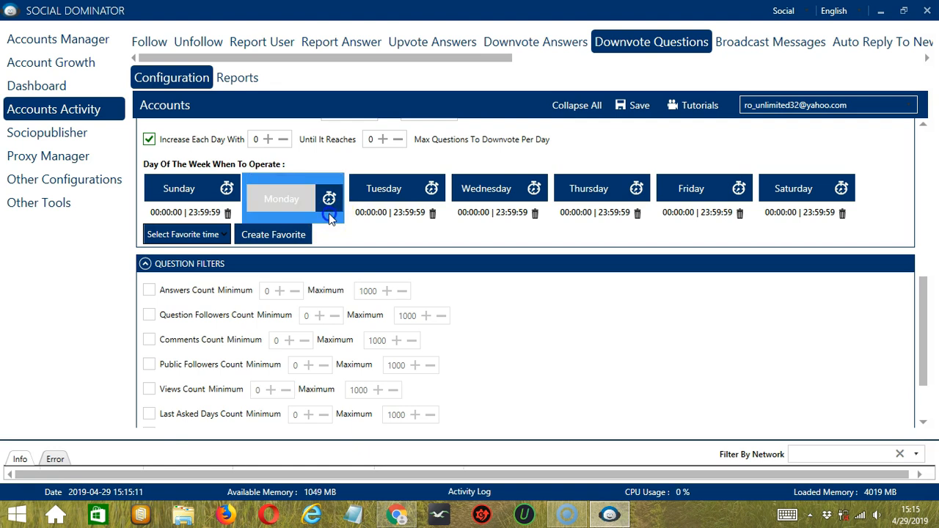
Add a Monday operating interval from 12:00:00 AM to 1:59:59 AM
{"action": "left_click", "coordinate": [305, 214]}
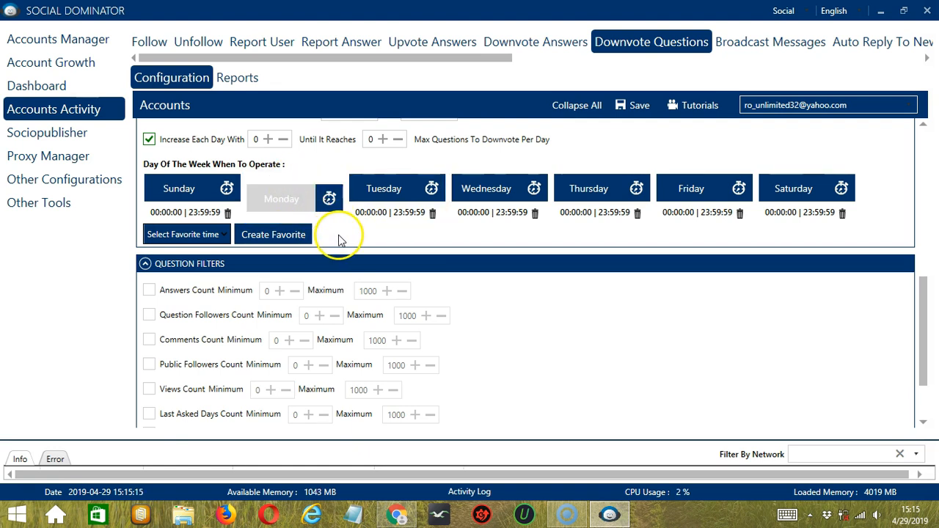
{"action": "left_click", "coordinate": [299, 202]}
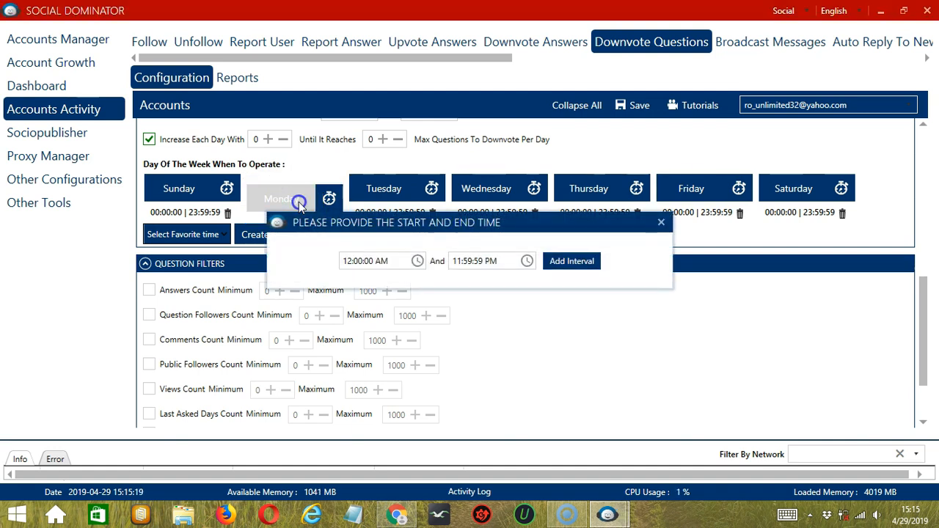
{"action": "left_click", "coordinate": [458, 260]}
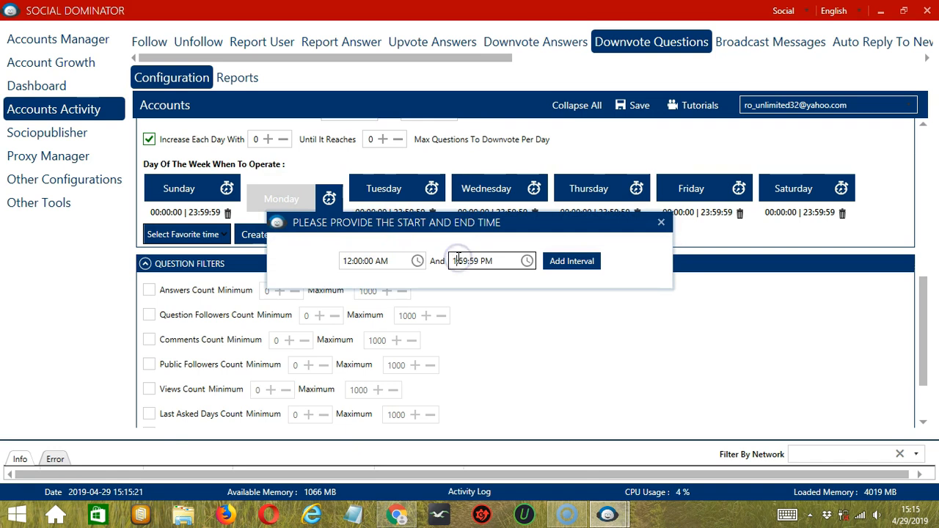
{"action": "key", "text": "BackSpace"}
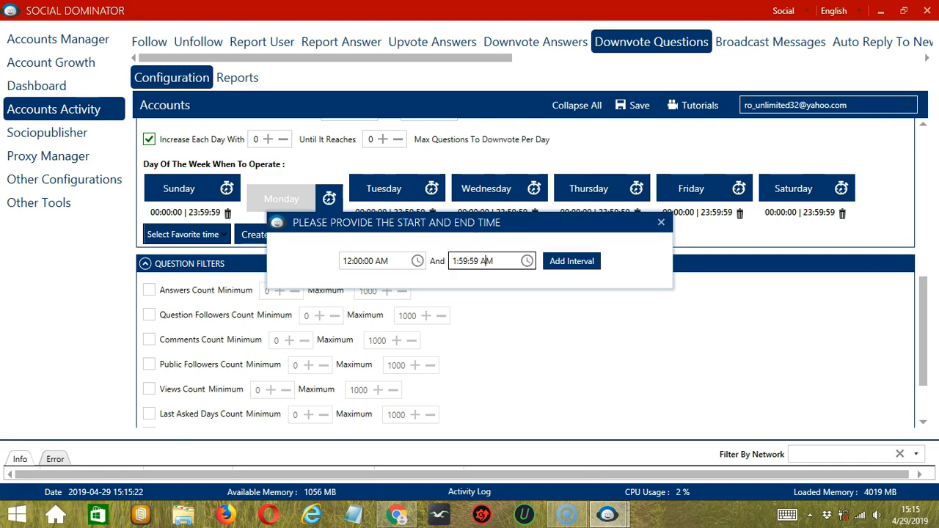
{"action": "left_click", "coordinate": [572, 262]}
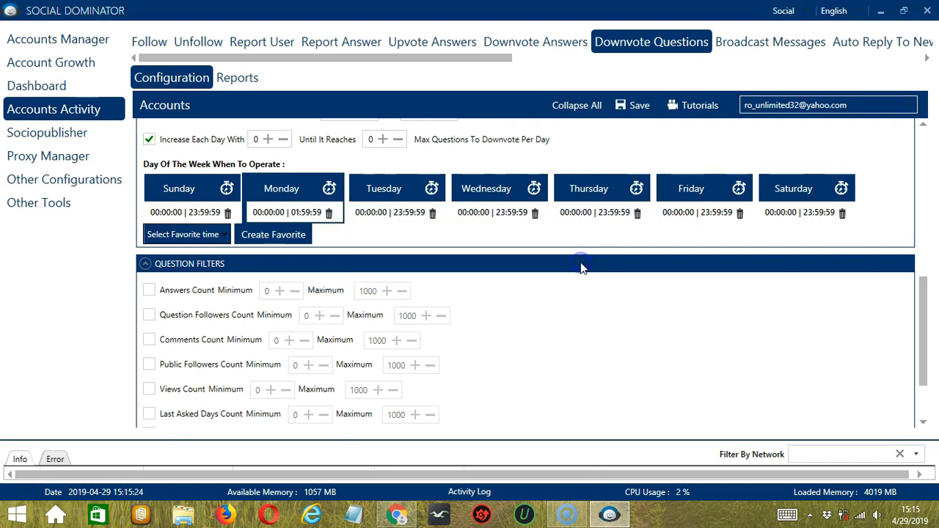
Add a second Monday operating interval from 2:00:00 AM to 11:59:59 PM
{"action": "left_click", "coordinate": [301, 189]}
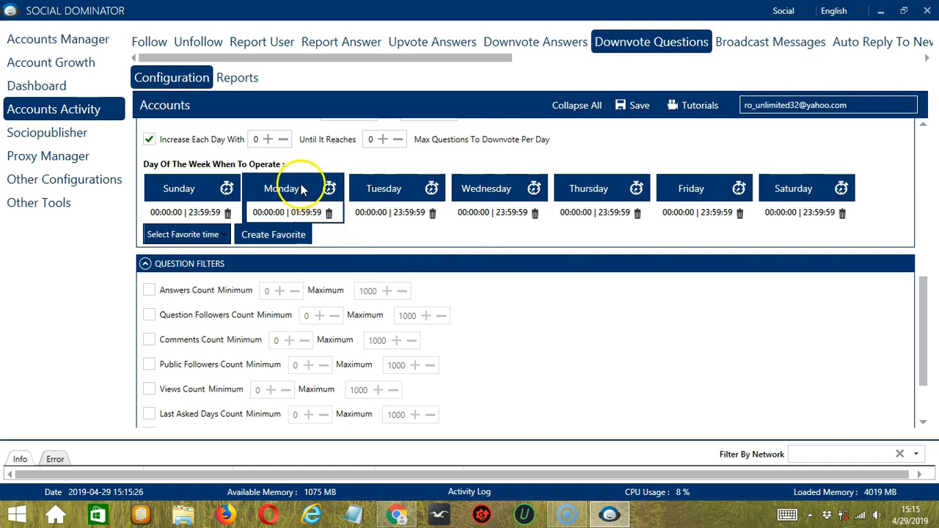
{"action": "left_click", "coordinate": [353, 262]}
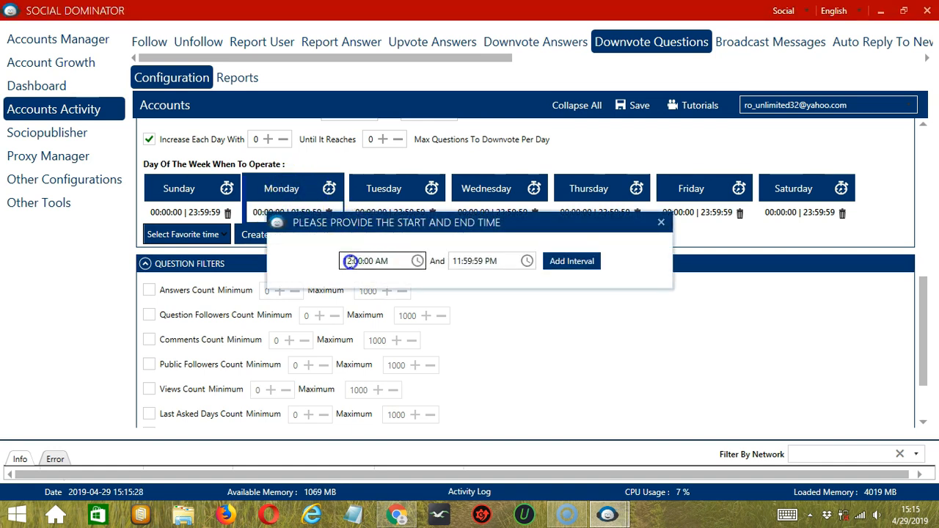
{"action": "key", "text": "Delete"}
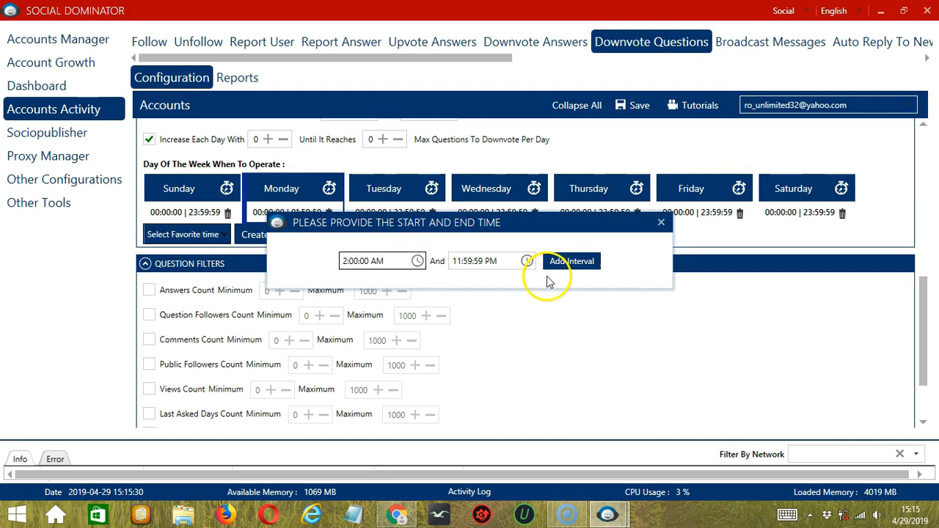
{"action": "left_click", "coordinate": [579, 263]}
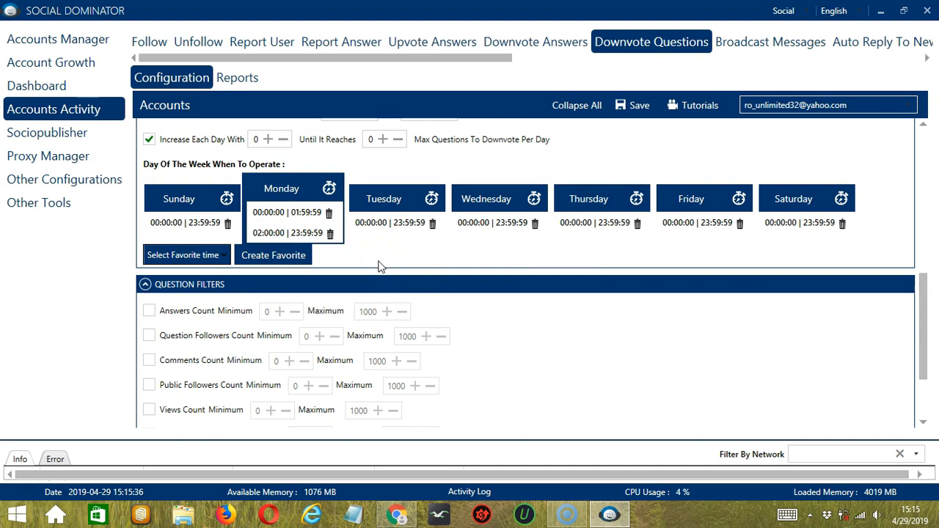
Save the weekly schedule as a favorite time named "Quora Downvote Questions"
{"action": "left_click", "coordinate": [297, 256]}
{"action": "type", "text": "Q"}
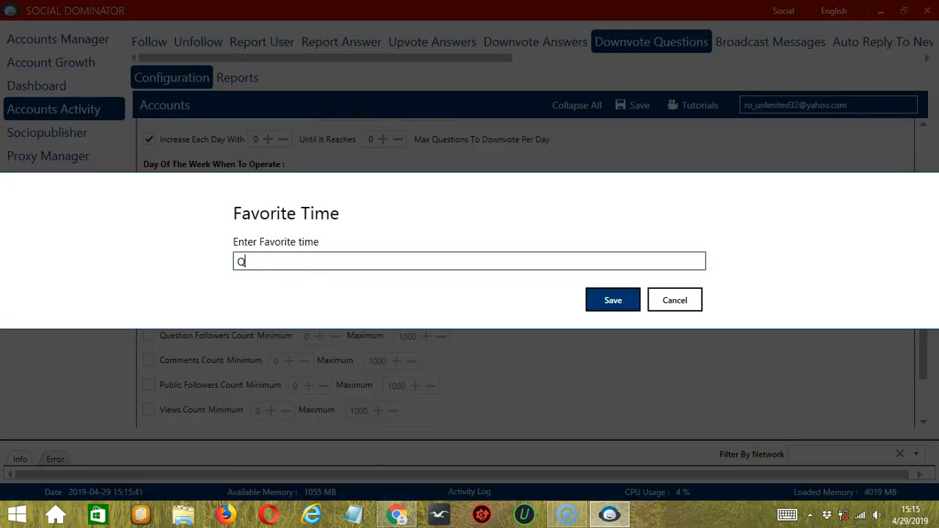
{"action": "type", "text": "uora Downvote Questions"}
{"action": "left_click", "coordinate": [623, 300]}
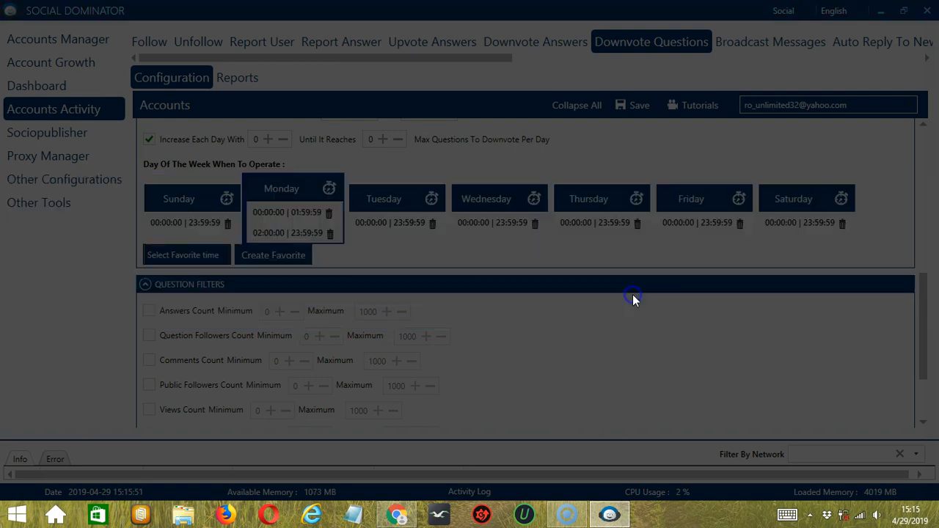
Apply the saved favorite time "Quora Downvote Questions" to the operating schedule
{"action": "left_click", "coordinate": [213, 256]}
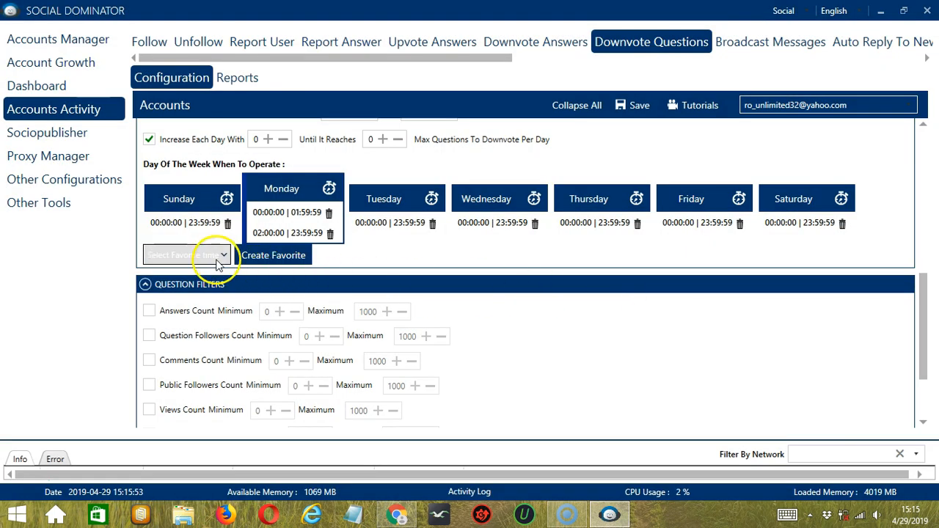
{"action": "scroll", "coordinate": [163, 178], "scroll_direction": "down", "scroll_amount": 5}
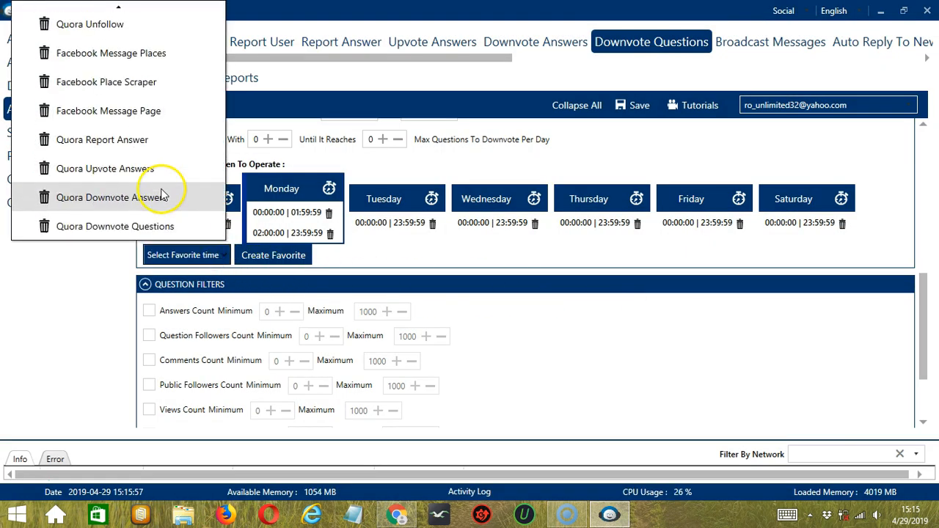
{"action": "left_click", "coordinate": [186, 226]}
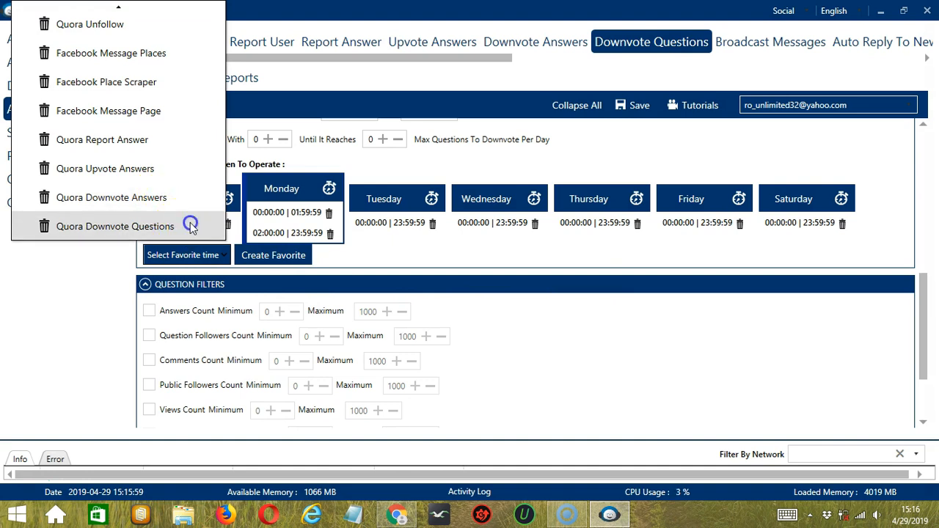
Enable the Locked Status filter in the question filters of the account's activity
{"action": "scroll", "coordinate": [659, 293], "scroll_direction": "down", "scroll_amount": 3}
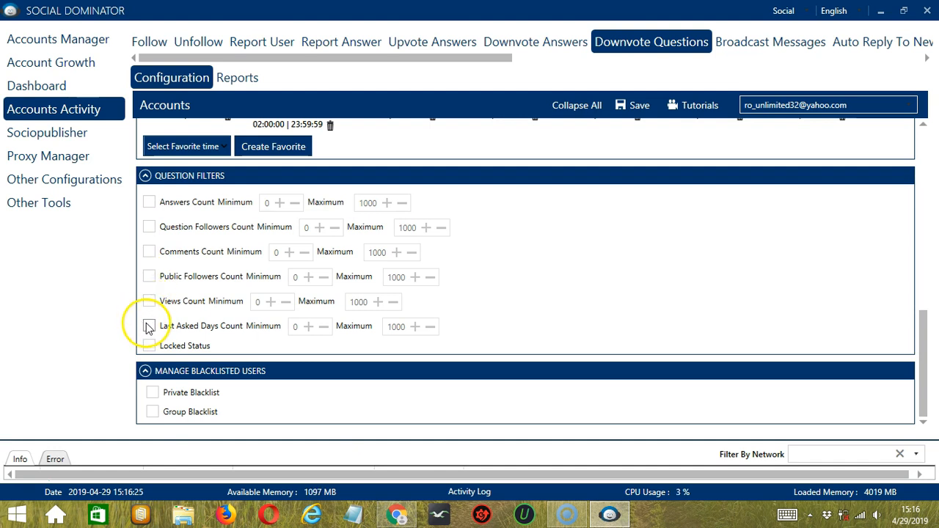
{"action": "left_click", "coordinate": [150, 346]}
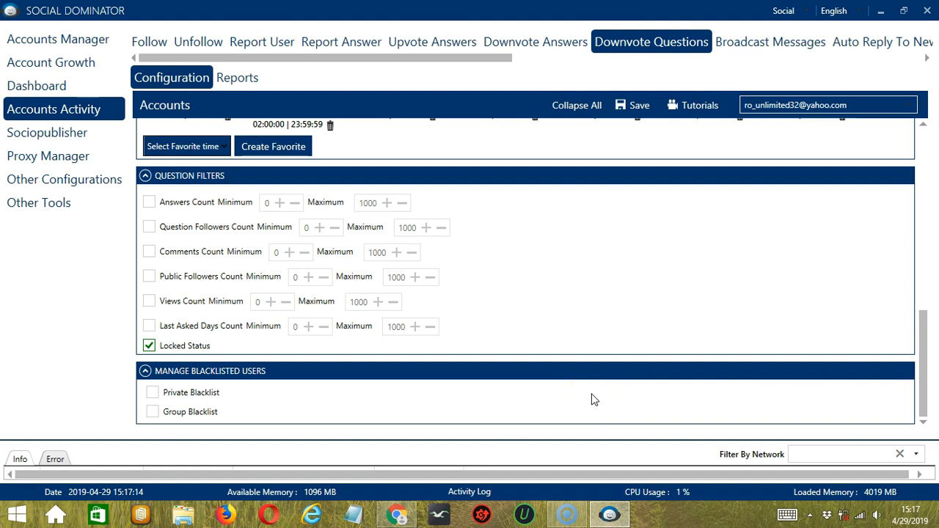
Save the Downvote Questions configuration, dismiss the confirmation, and switch the activity status to Active
{"action": "left_click", "coordinate": [925, 136]}
{"action": "left_click", "coordinate": [645, 105]}
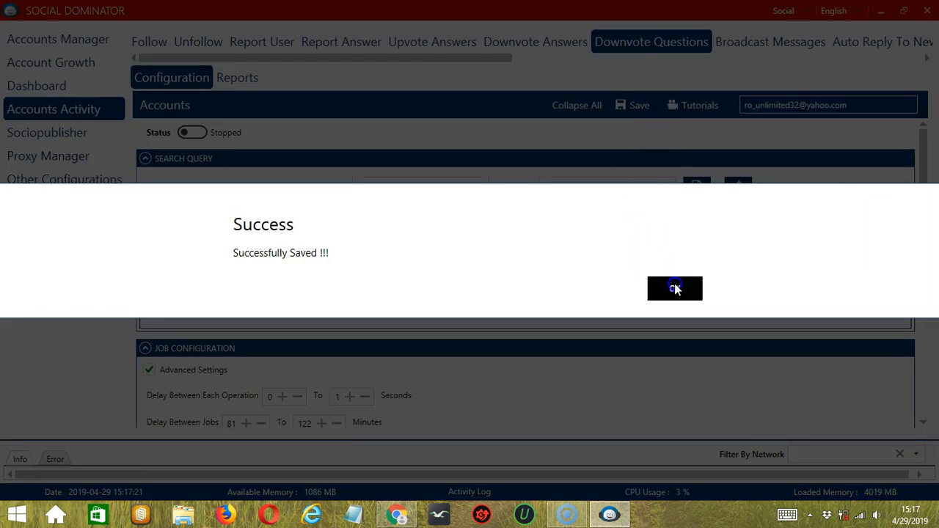
{"action": "left_click", "coordinate": [674, 285]}
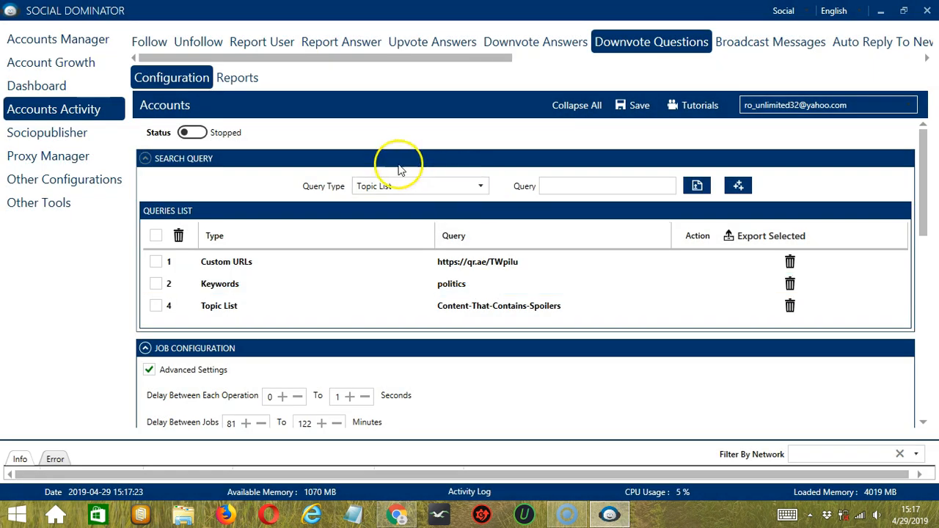
{"action": "left_click", "coordinate": [192, 133]}
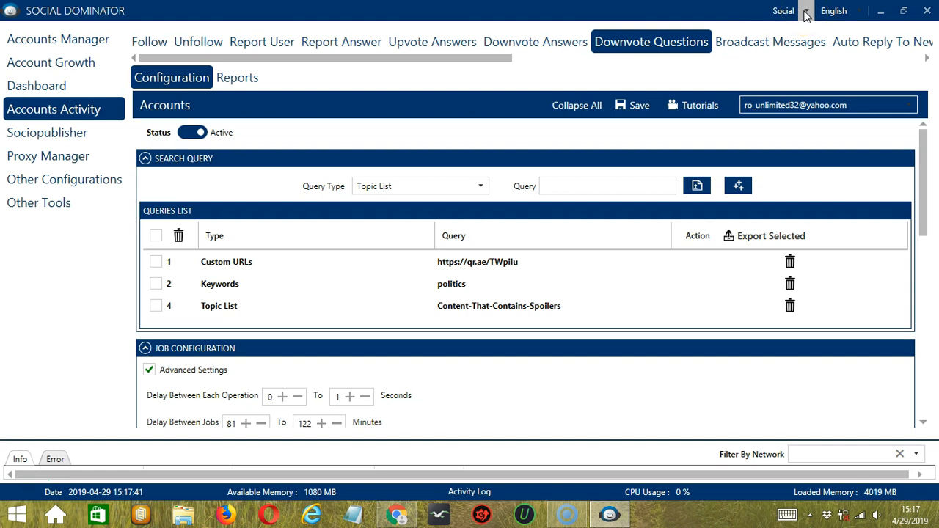
Switch the social network to Quora and open the Downvote Questions campaign setup under Voting
{"action": "left_click", "coordinate": [805, 11]}
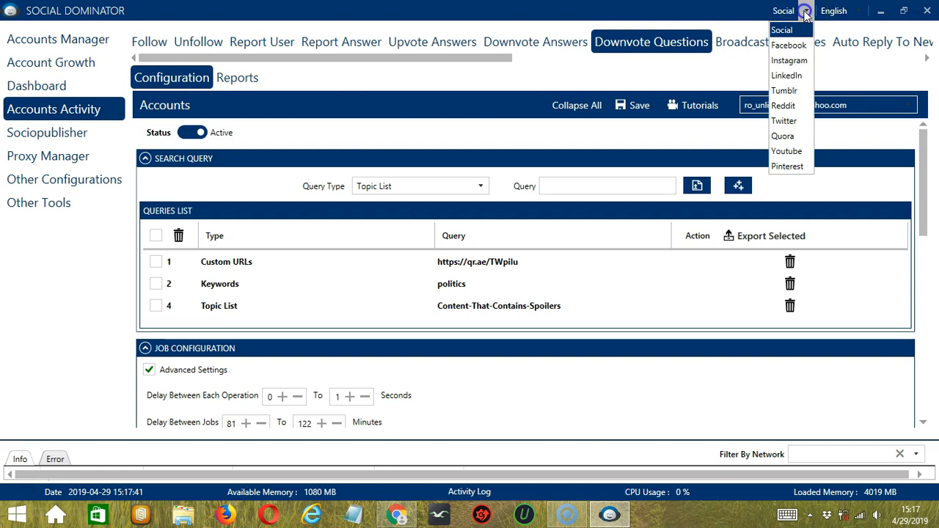
{"action": "left_click", "coordinate": [799, 136]}
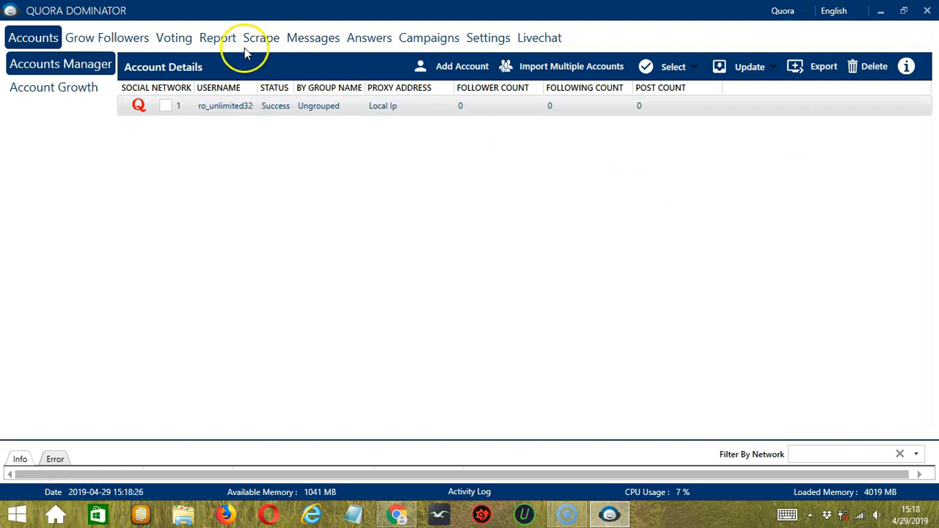
{"action": "left_click", "coordinate": [181, 40]}
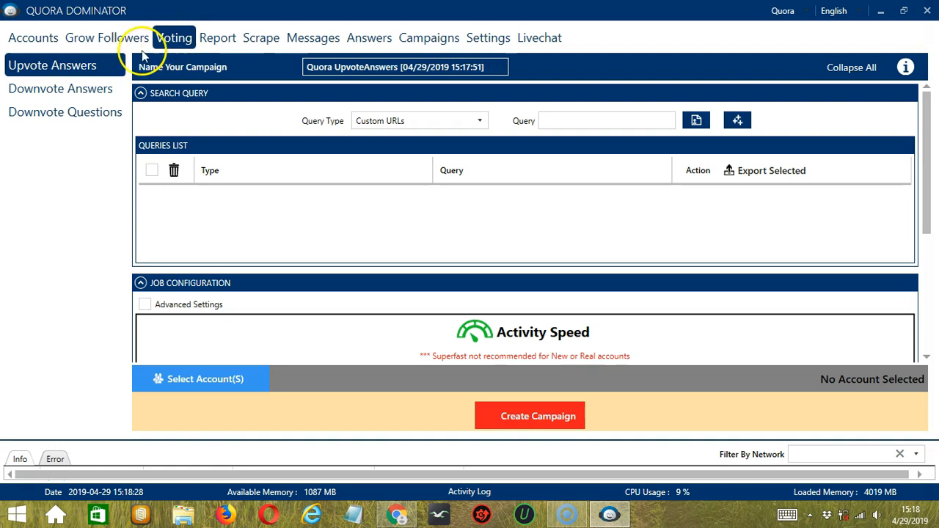
{"action": "left_click", "coordinate": [76, 114]}
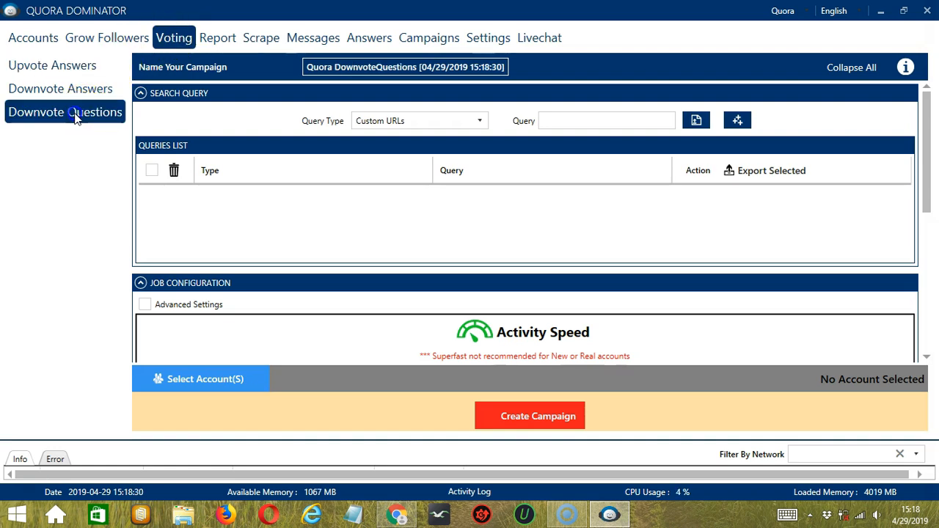
{"action": "left_click", "coordinate": [317, 68]}
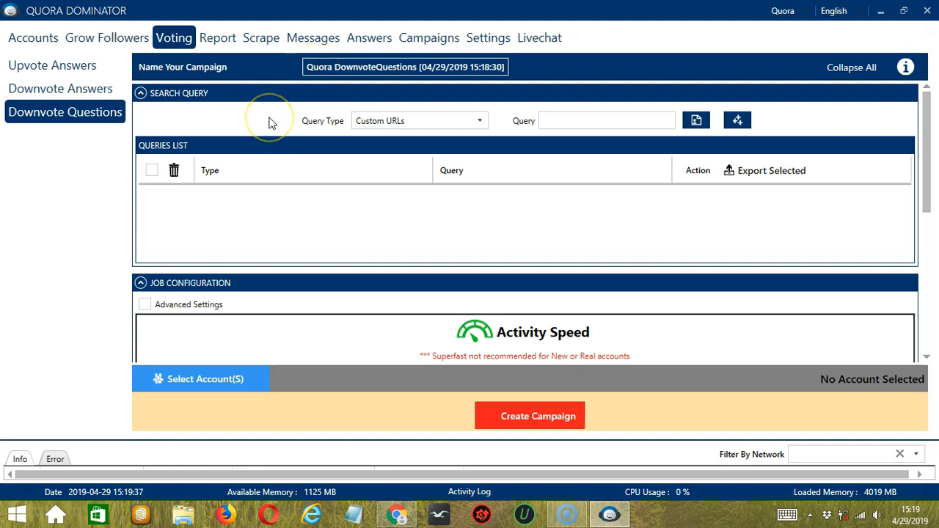
Add a Topic List query "Content-That-Contains-Spoilers" to the campaign's queries list
{"action": "left_click", "coordinate": [477, 119]}
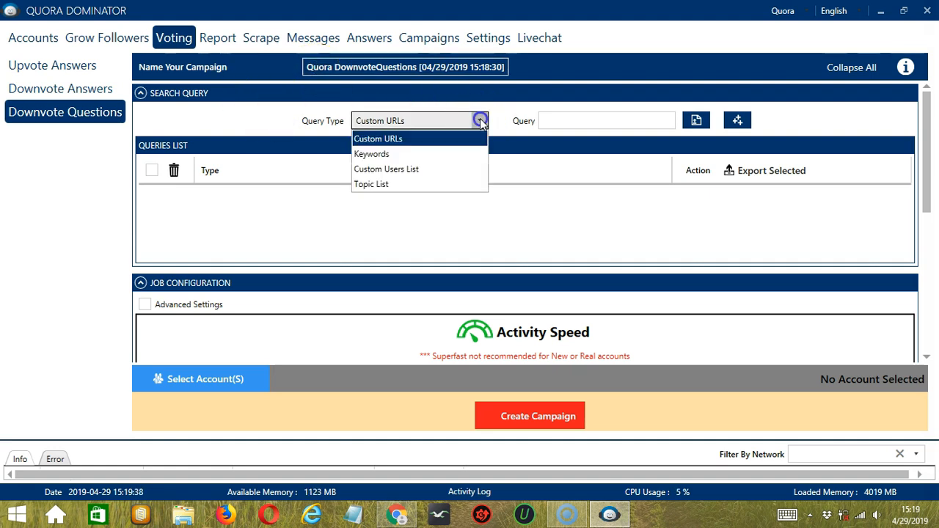
{"action": "left_click", "coordinate": [389, 184]}
{"action": "left_click", "coordinate": [562, 119]}
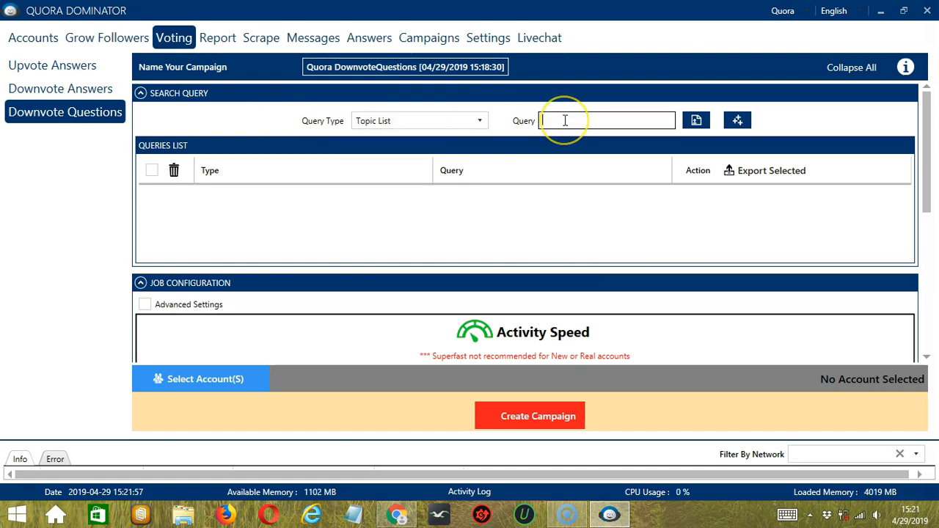
{"action": "type", "text": "Content-That-Contains-Spoilers"}
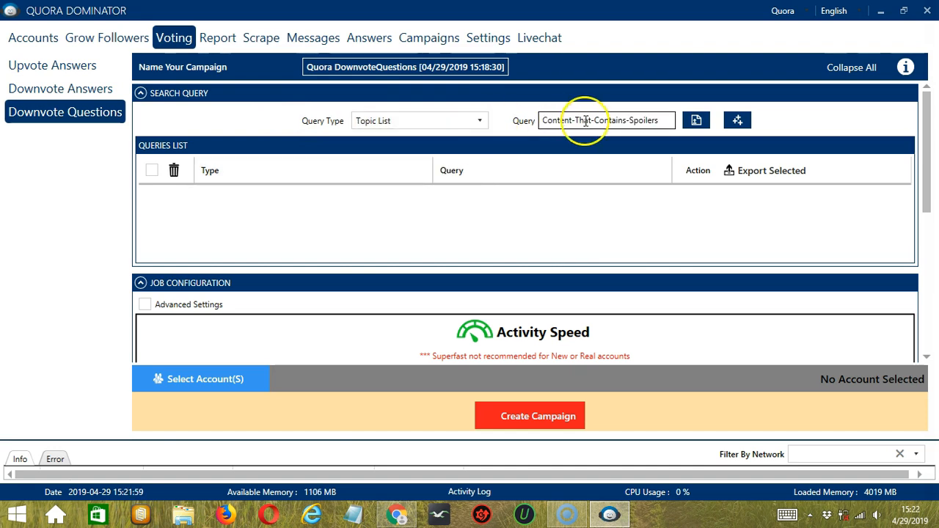
{"action": "left_click", "coordinate": [740, 122]}
Enable the Locked Status question filter and the Private Blacklist option for the campaign
{"action": "scroll", "coordinate": [317, 173], "scroll_direction": "down", "scroll_amount": 5}
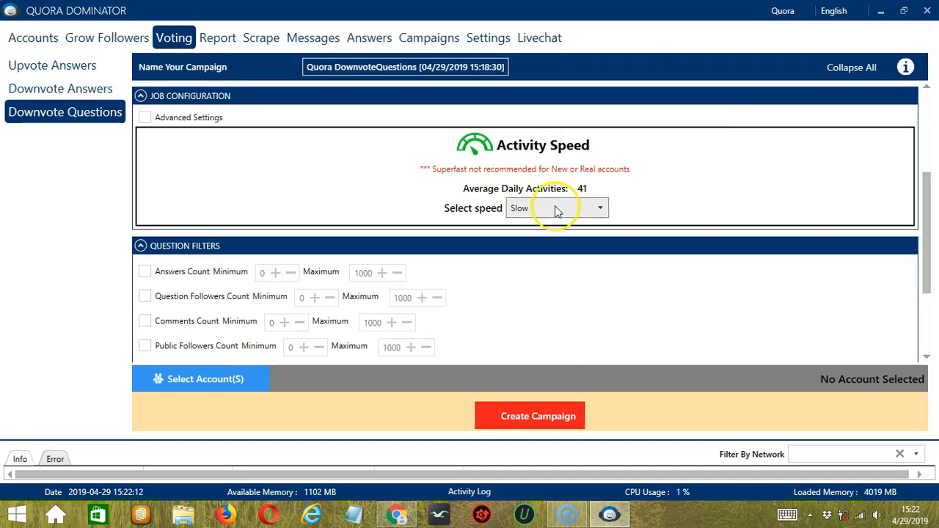
{"action": "scroll", "coordinate": [249, 292], "scroll_direction": "down", "scroll_amount": 4}
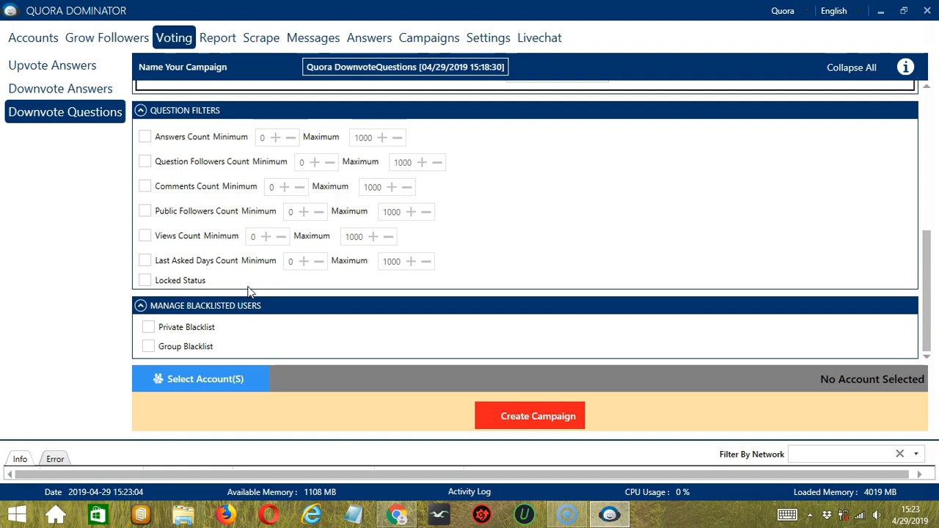
{"action": "left_click", "coordinate": [147, 282]}
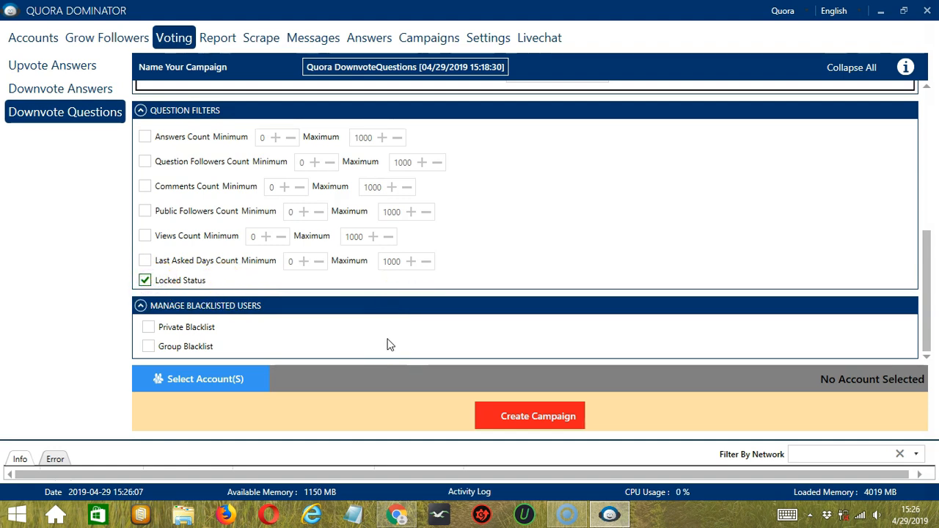
{"action": "left_click", "coordinate": [149, 327]}
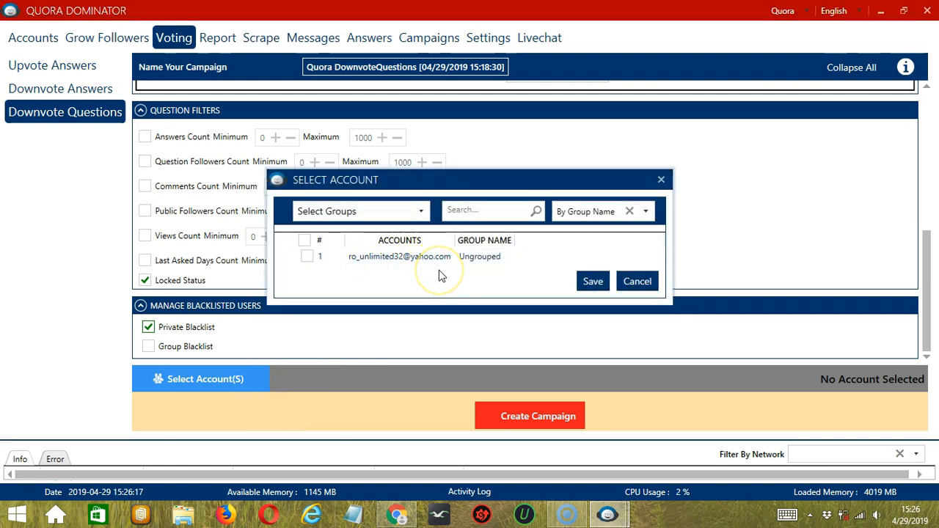
Assign the only listed account to the campaign and create it, overriding that account's existing DownvoteQuestions settings
{"action": "left_click", "coordinate": [307, 258]}
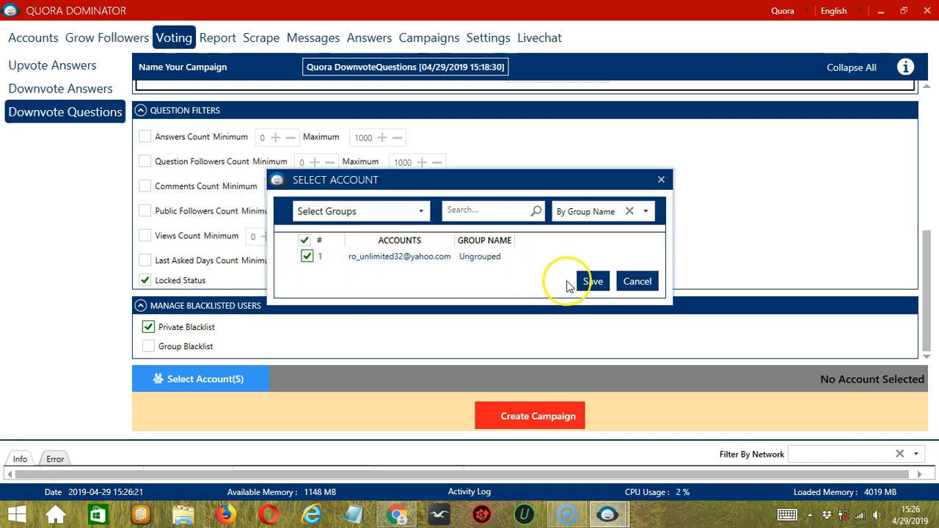
{"action": "left_click", "coordinate": [591, 282]}
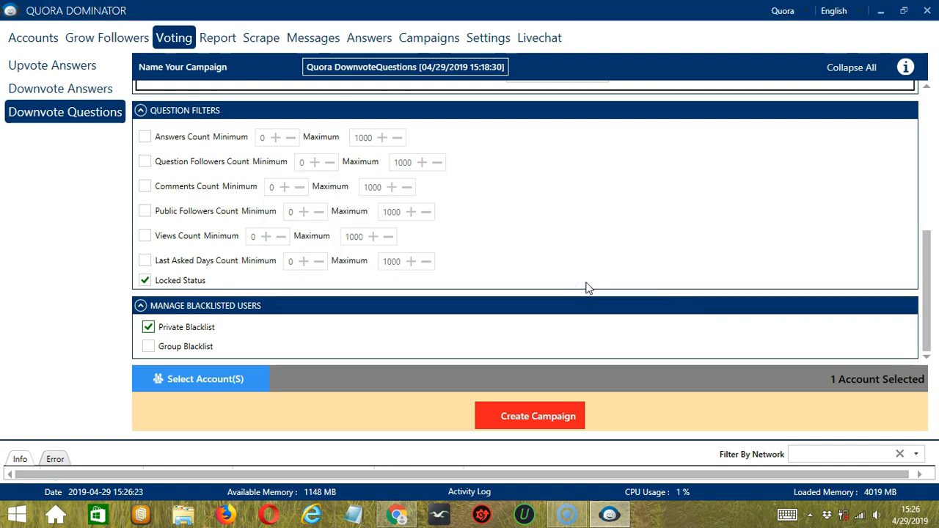
{"action": "left_click", "coordinate": [491, 409]}
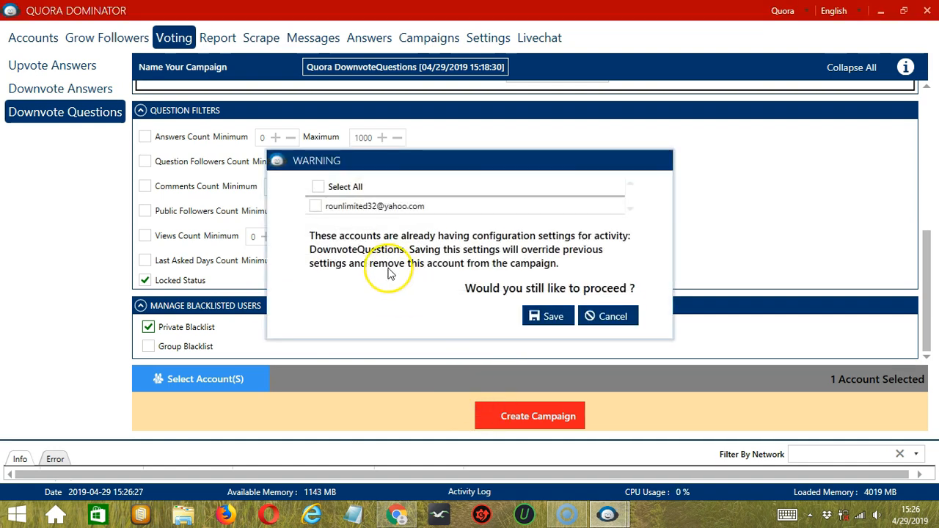
{"action": "left_click", "coordinate": [316, 207]}
{"action": "left_click", "coordinate": [316, 207]}
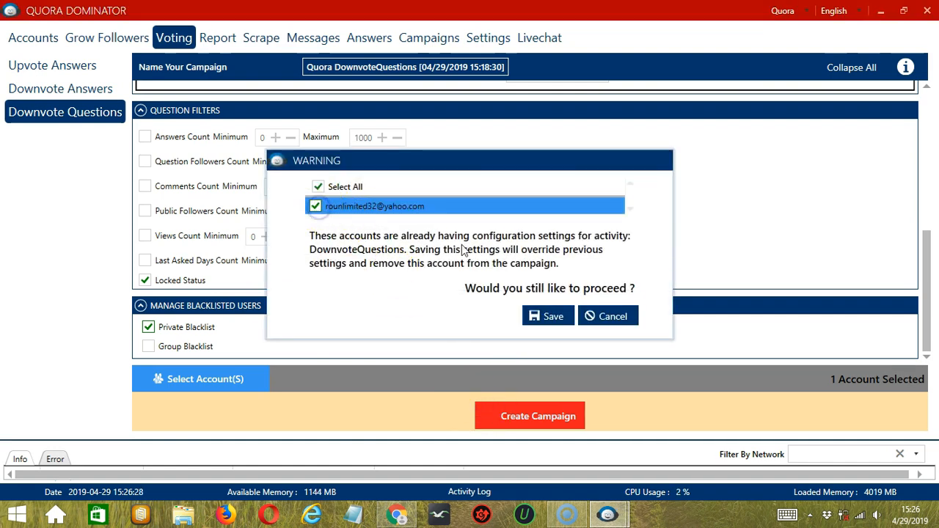
{"action": "left_click", "coordinate": [549, 317]}
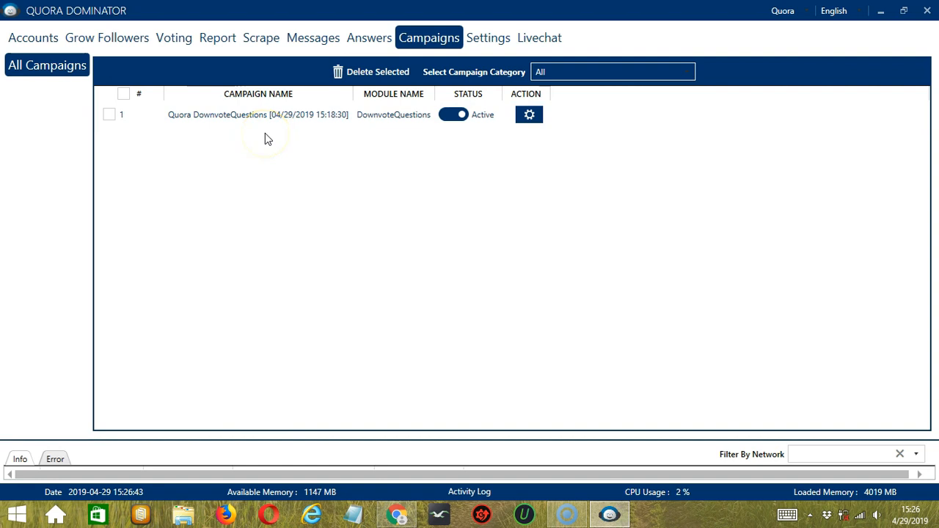
Pause the DownvoteQuestions campaign and check its available actions without choosing one
{"action": "left_click", "coordinate": [451, 117]}
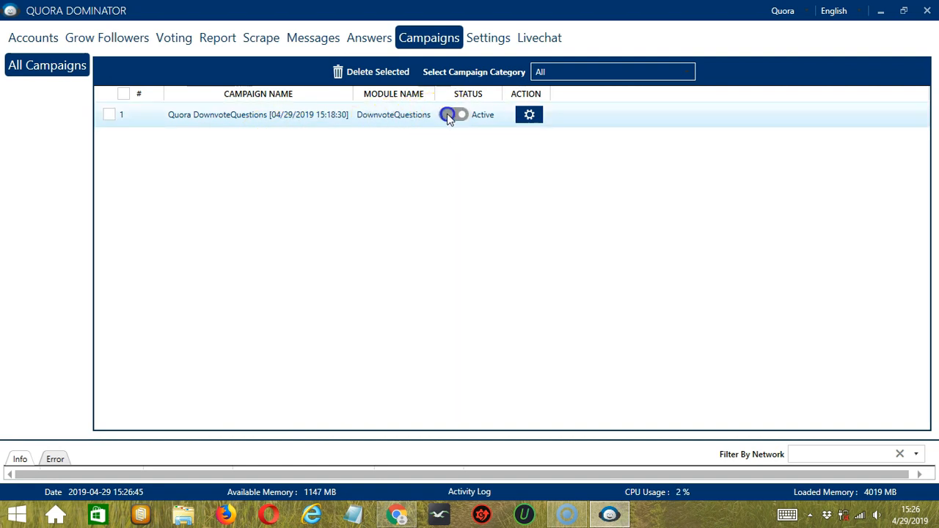
{"action": "left_click", "coordinate": [527, 119]}
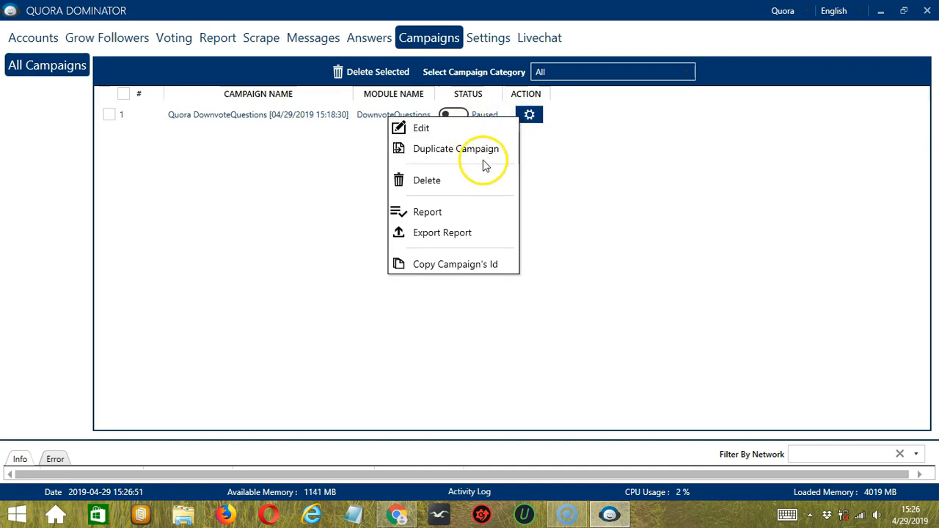
{"action": "left_click", "coordinate": [629, 139]}
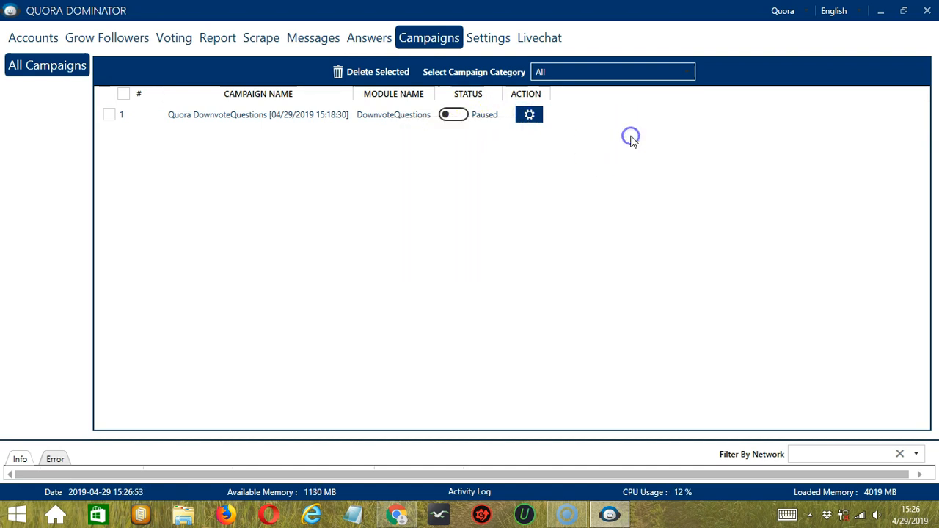